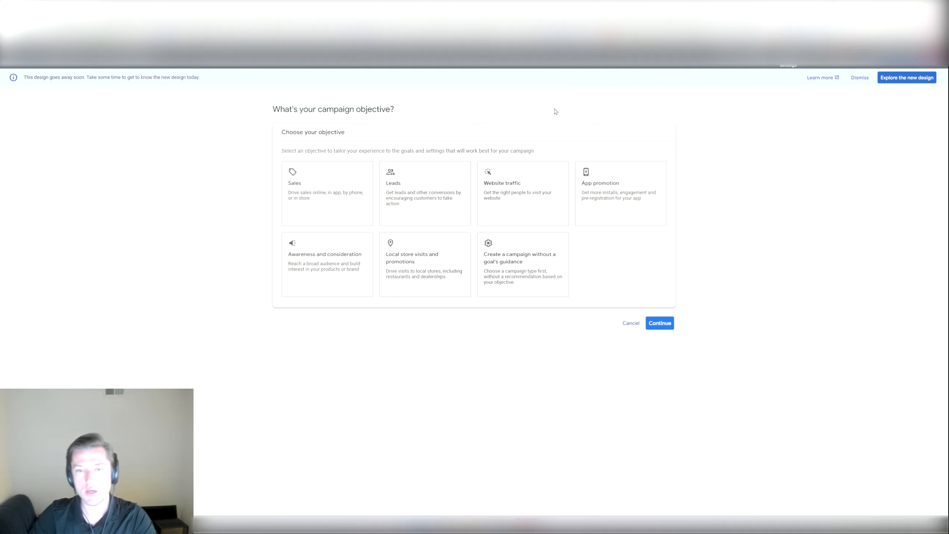
Choose to create a campaign without a goal's guidance and select Search as the campaign type
left_click(295, 225)
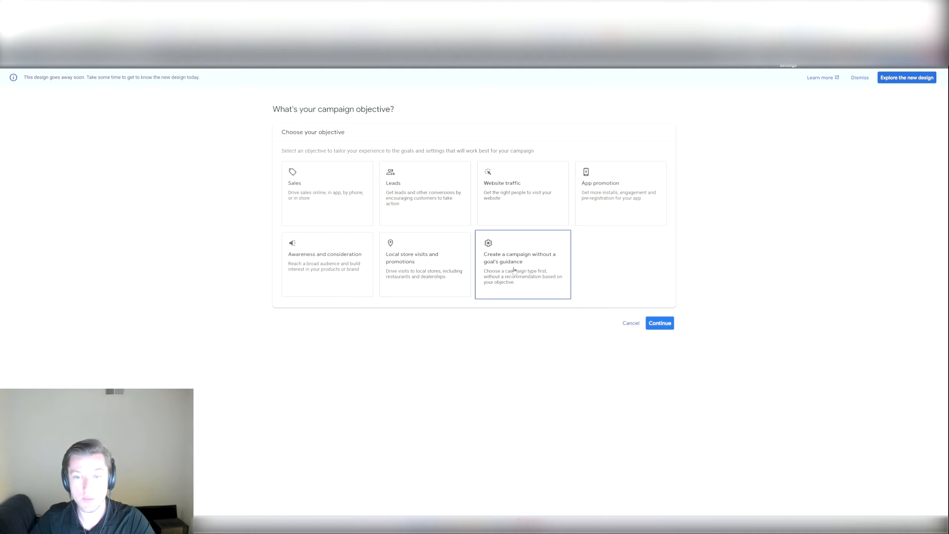
left_click(499, 277)
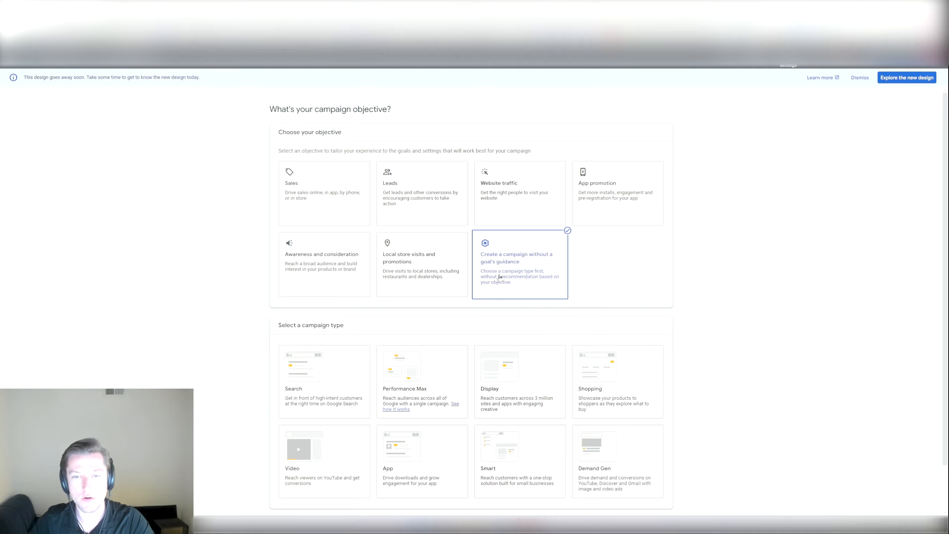
scroll(486, 299, "down", 2)
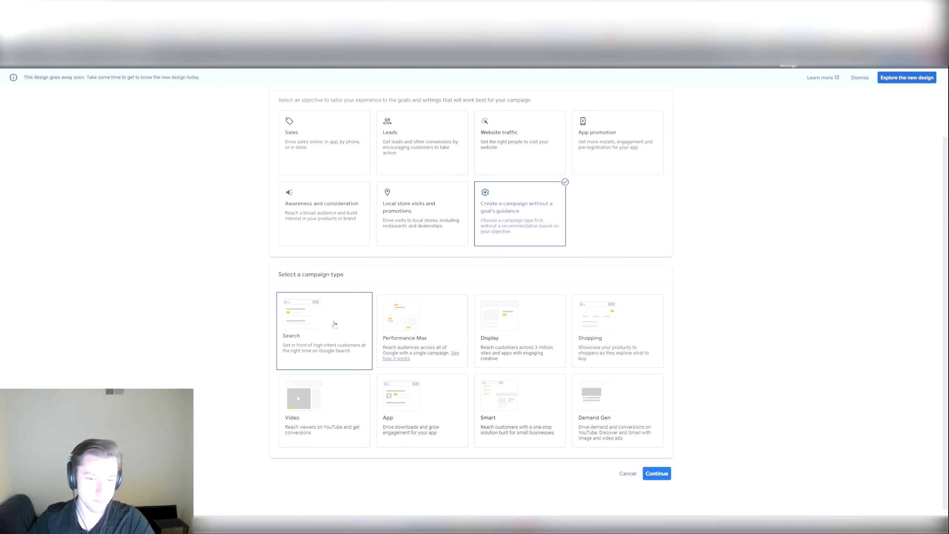
left_click(323, 327)
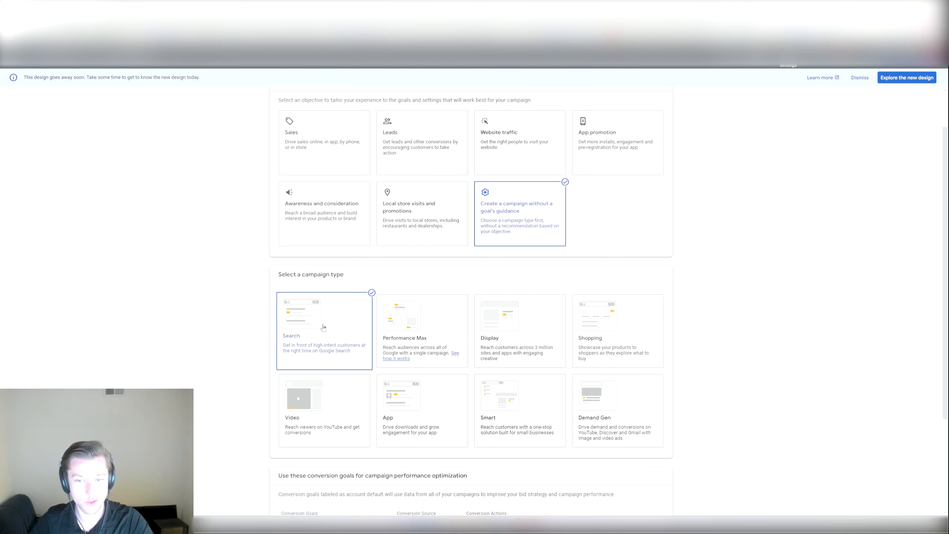
Accept the Book appointments and Qualified leads conversion goals and continue without selecting any desired campaign results
scroll(388, 430, "down", 4)
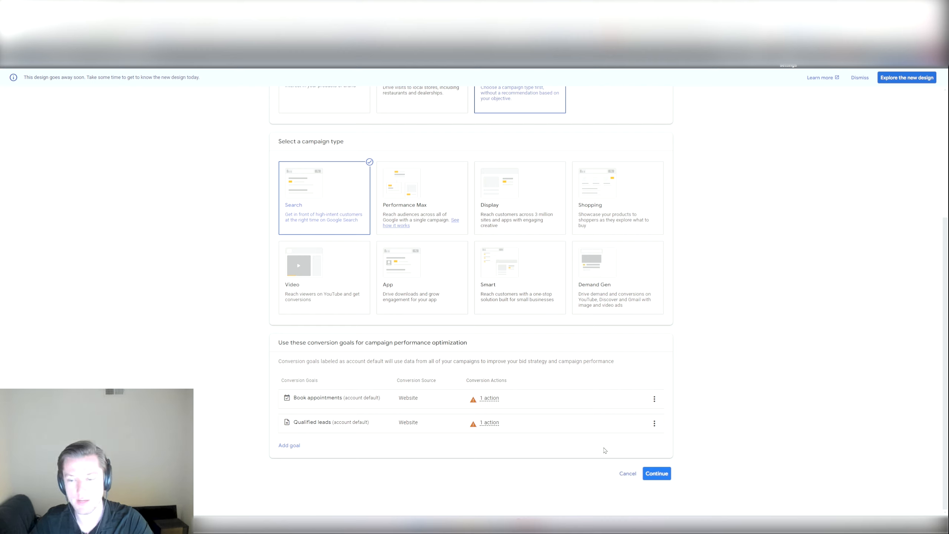
left_click(656, 474)
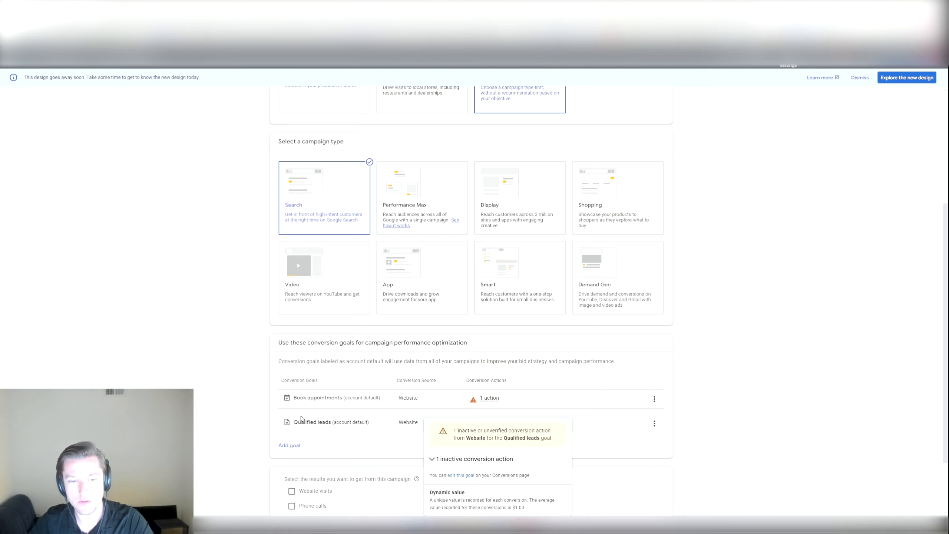
scroll(244, 369, "down", 2)
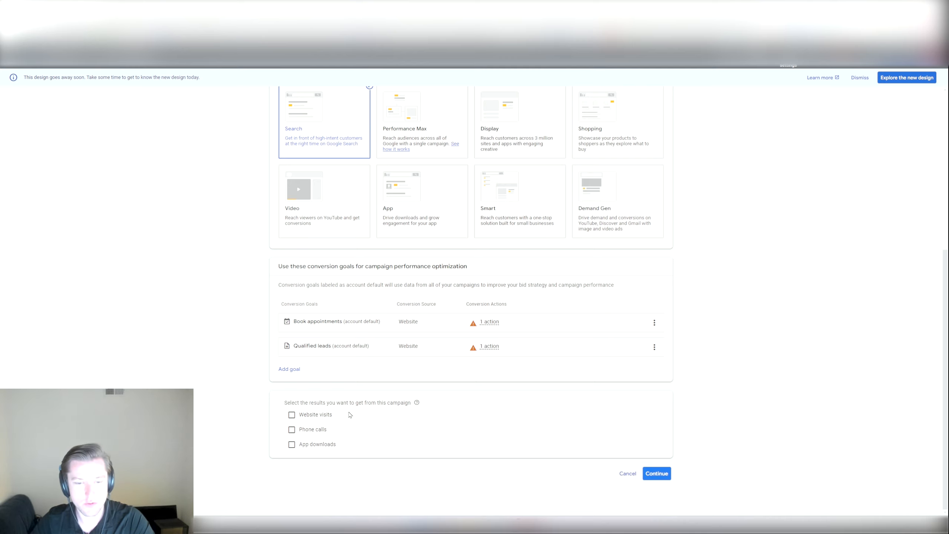
left_click(656, 473)
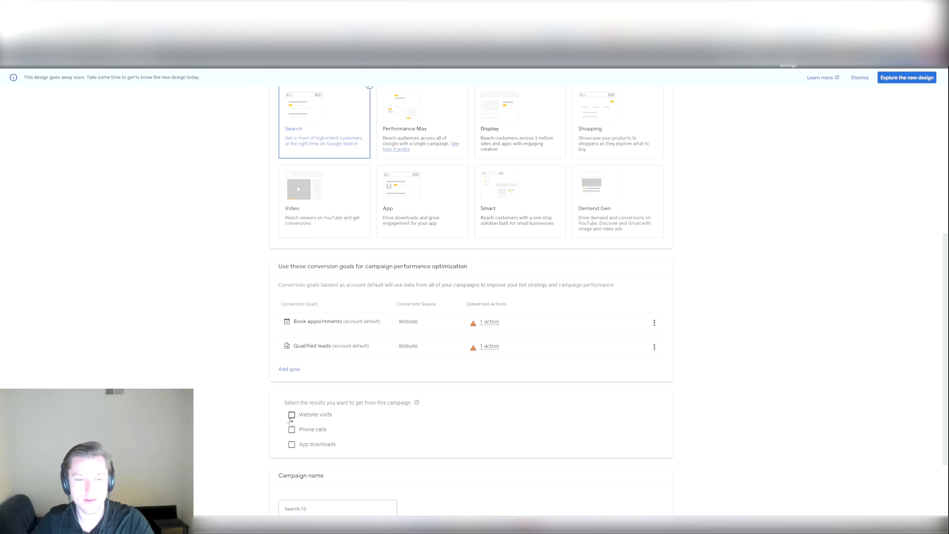
Name the campaign "Test" and start it as a new campaign instead of finishing the saved draft
scroll(320, 425, "down", 2)
left_click(318, 427)
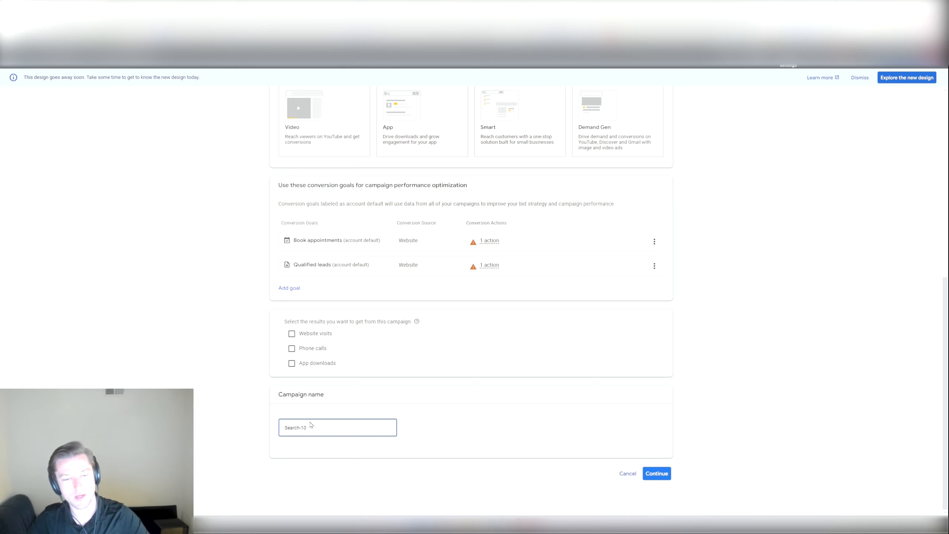
left_click_drag(311, 426, 283, 432)
type("searc")
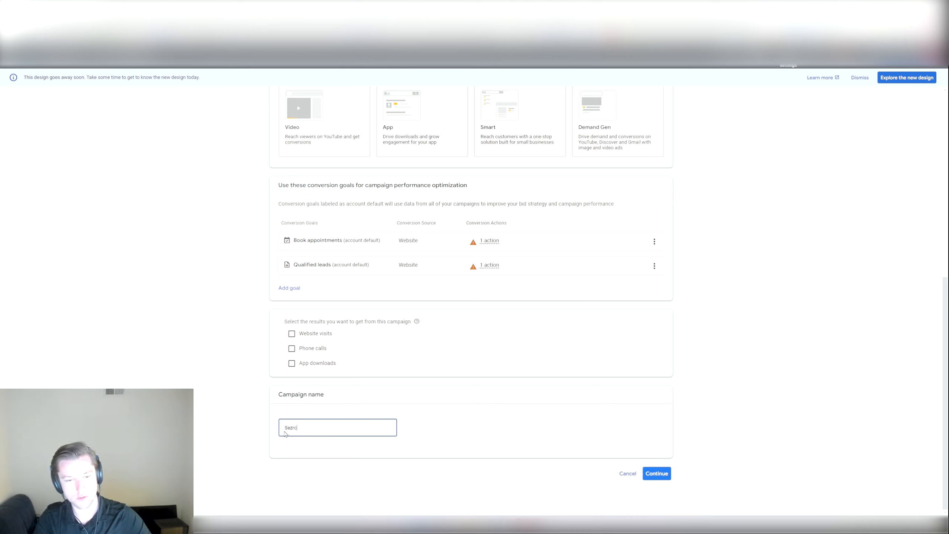
key("BackSpace")
key("BackSpace")
key("BackSpace")
key("BackSpace")
type("st")
left_click(656, 473)
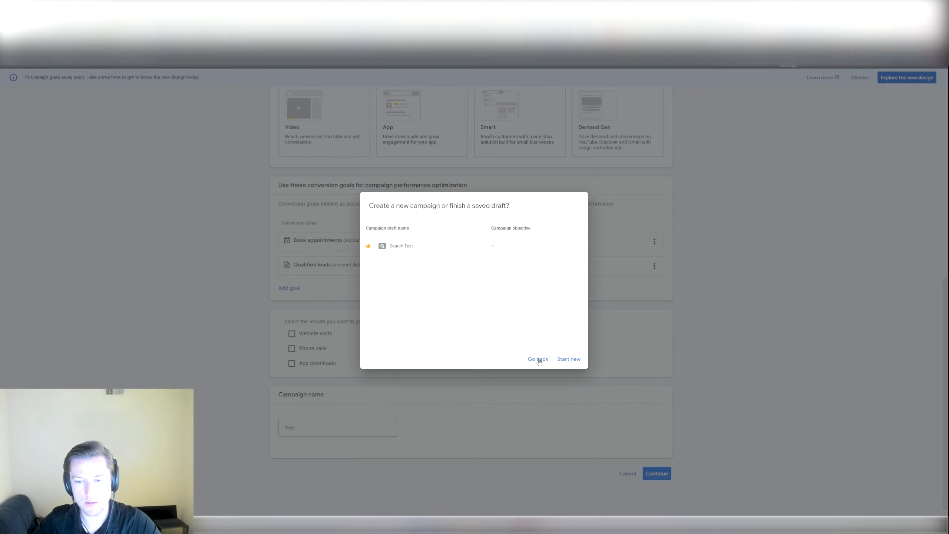
left_click(575, 360)
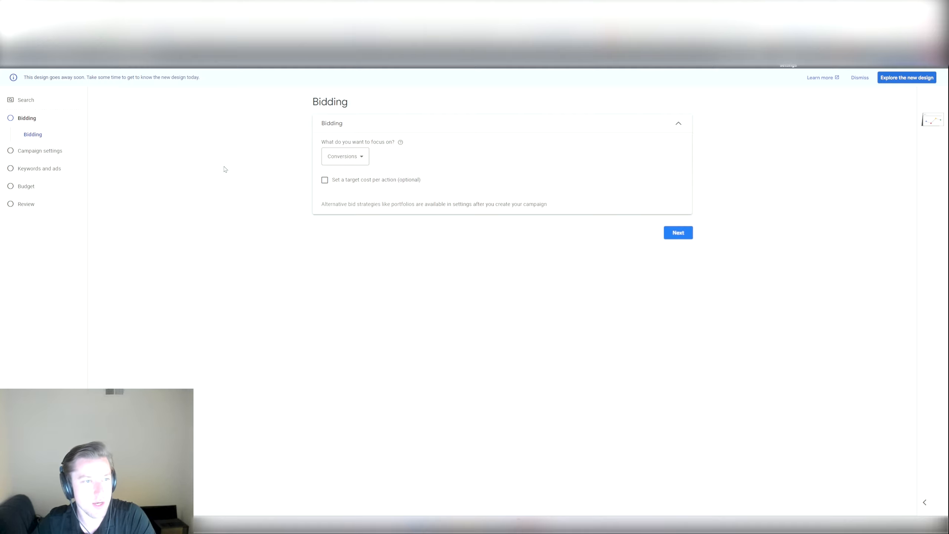
Review the bidding focus options and choose Conversions
left_click(344, 157)
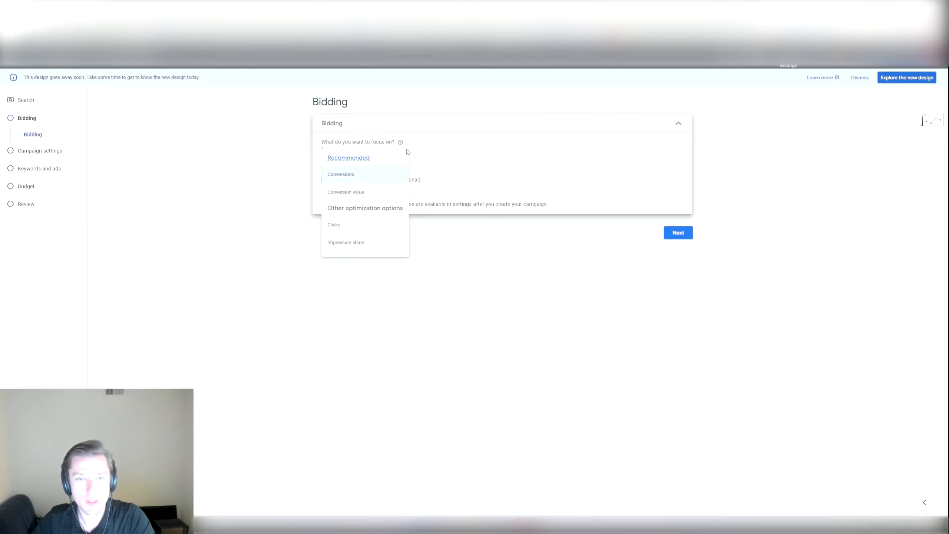
left_click(429, 148)
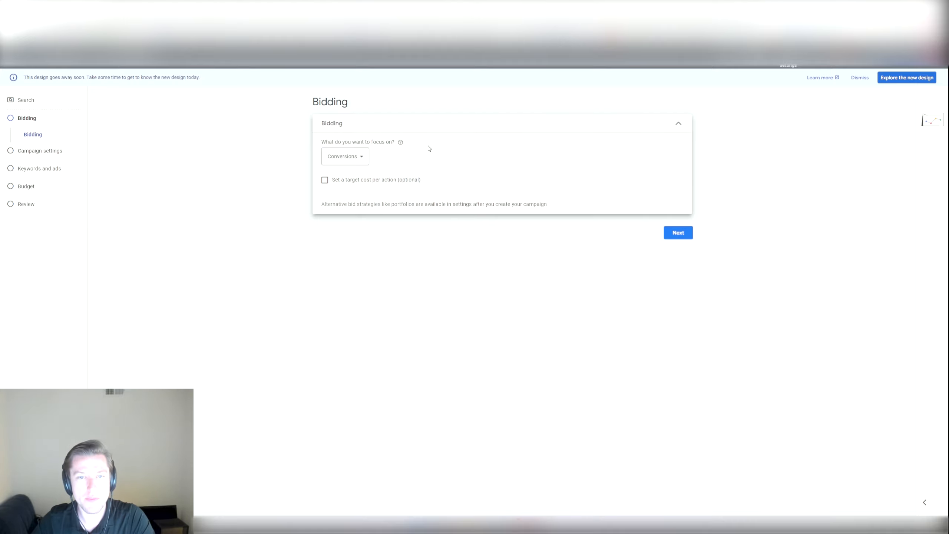
left_click(362, 156)
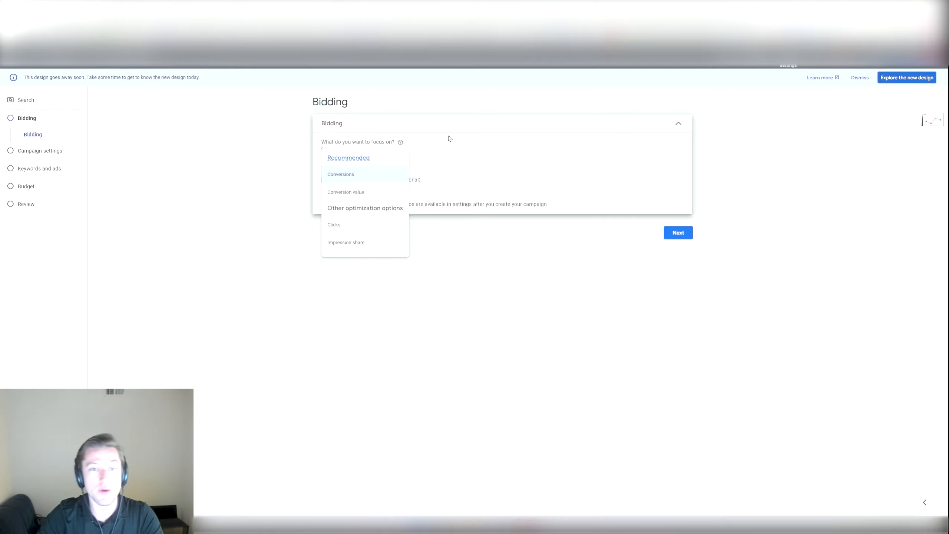
left_click(352, 178)
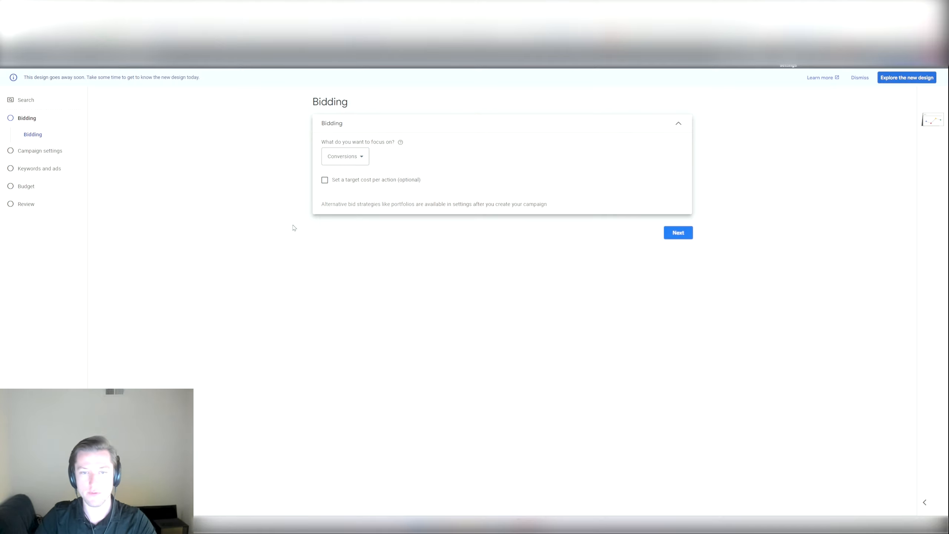
left_click(323, 180)
left_click(367, 210)
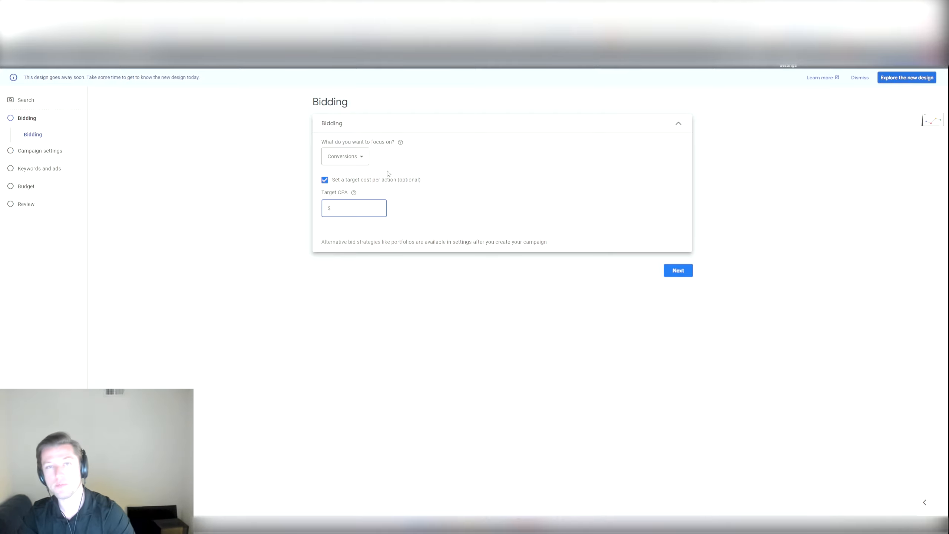
left_click(324, 180)
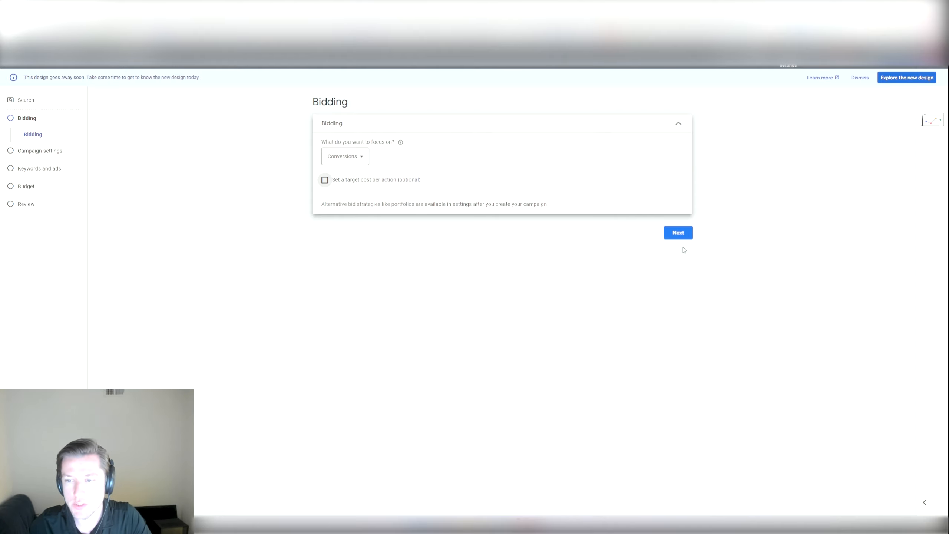
Proceed from bidding to the campaign settings and exclude the Google Display Network from the campaign
left_click(682, 235)
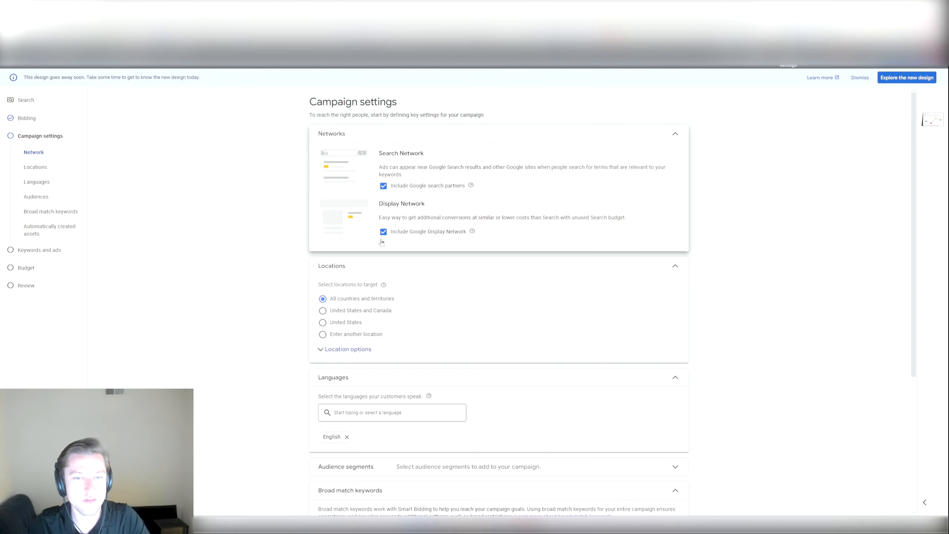
left_click_drag(379, 204, 455, 205)
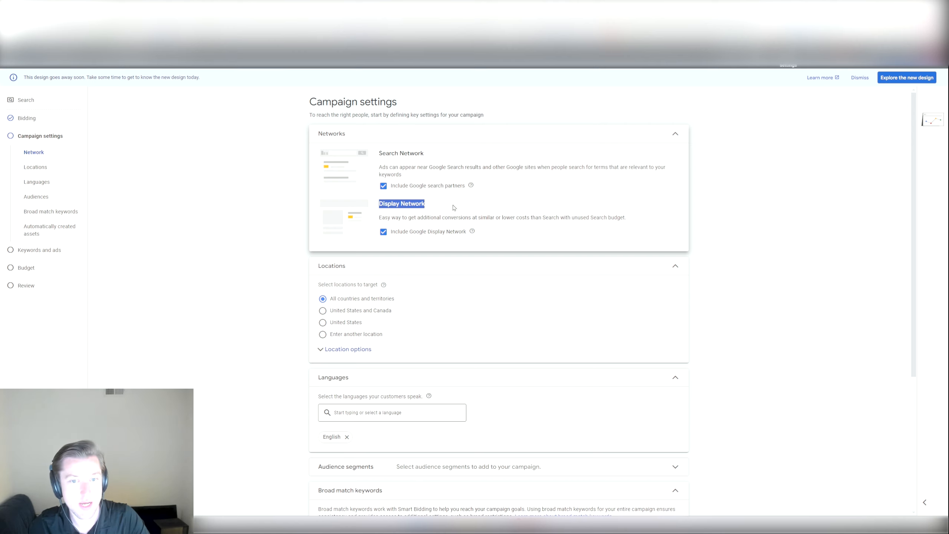
left_click(433, 214)
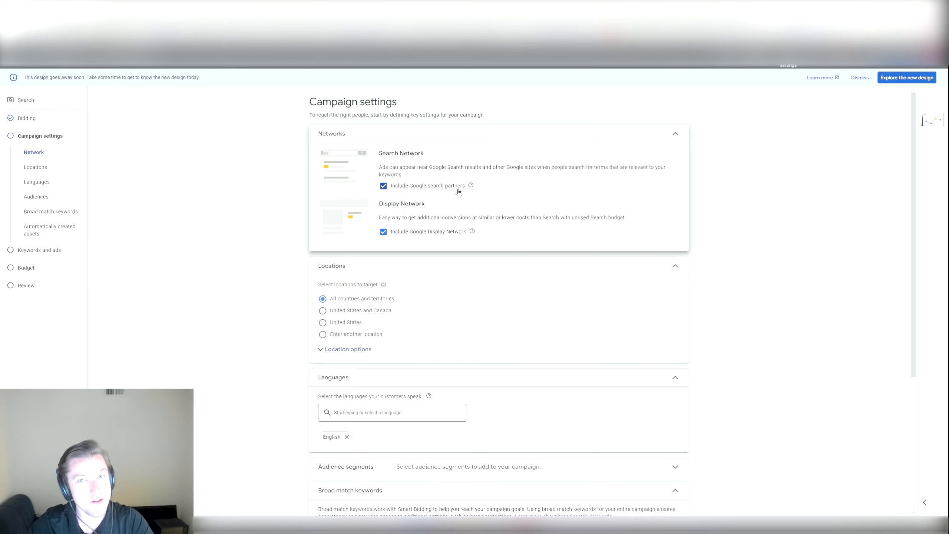
left_click(384, 232)
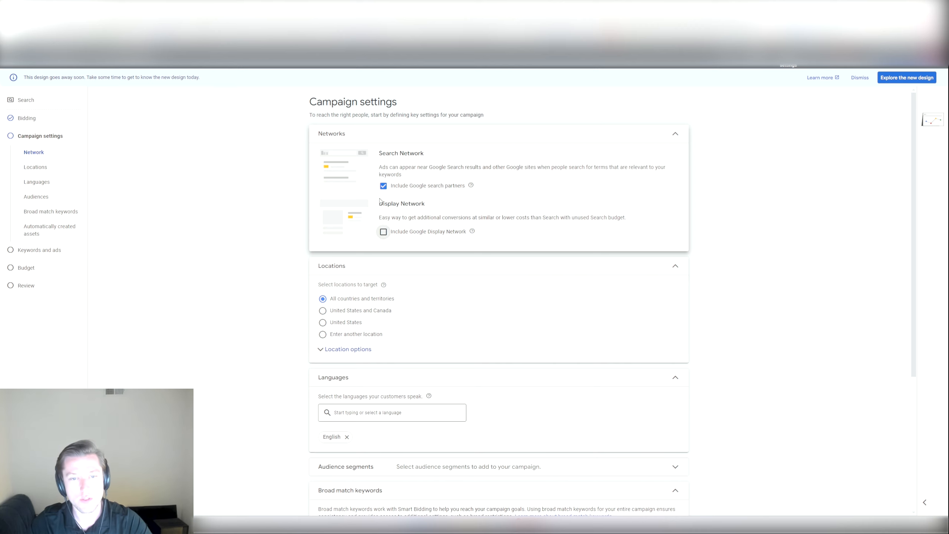
left_click_drag(372, 202, 452, 205)
left_click(452, 205)
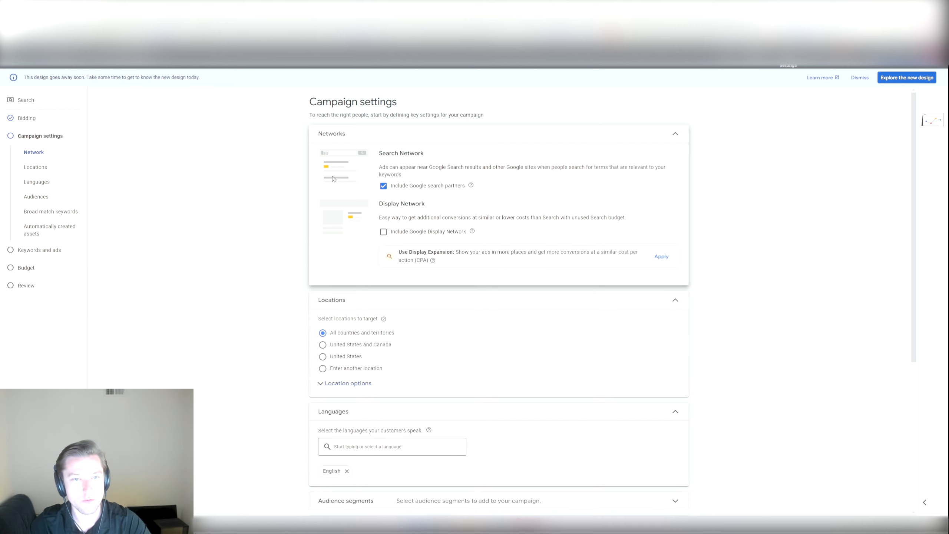
Exclude Google search partners from the campaign's Search Network
left_click_drag(379, 156, 419, 154)
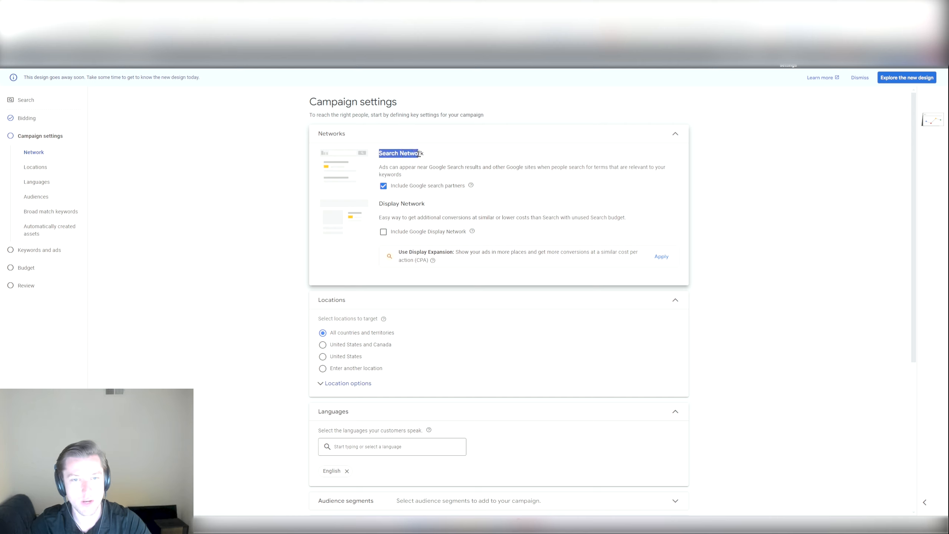
left_click(412, 155)
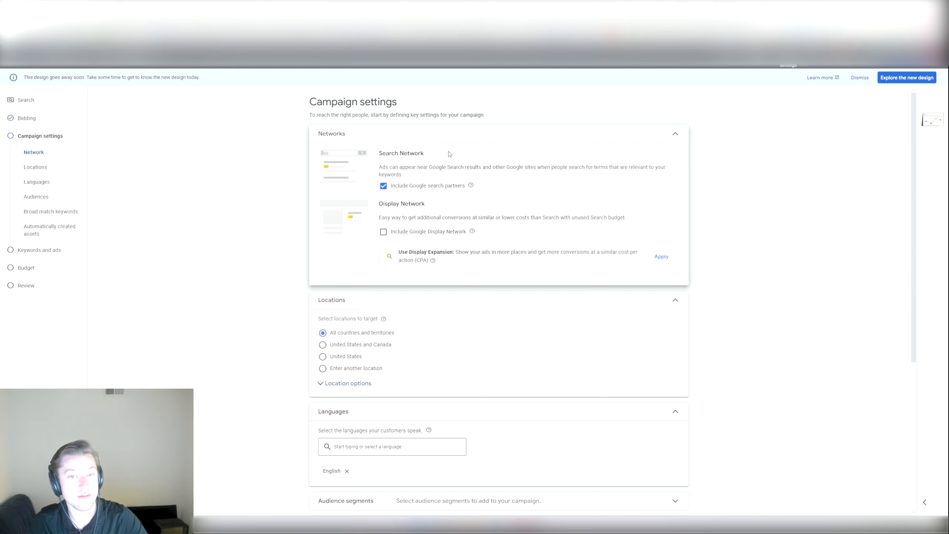
left_click(383, 185)
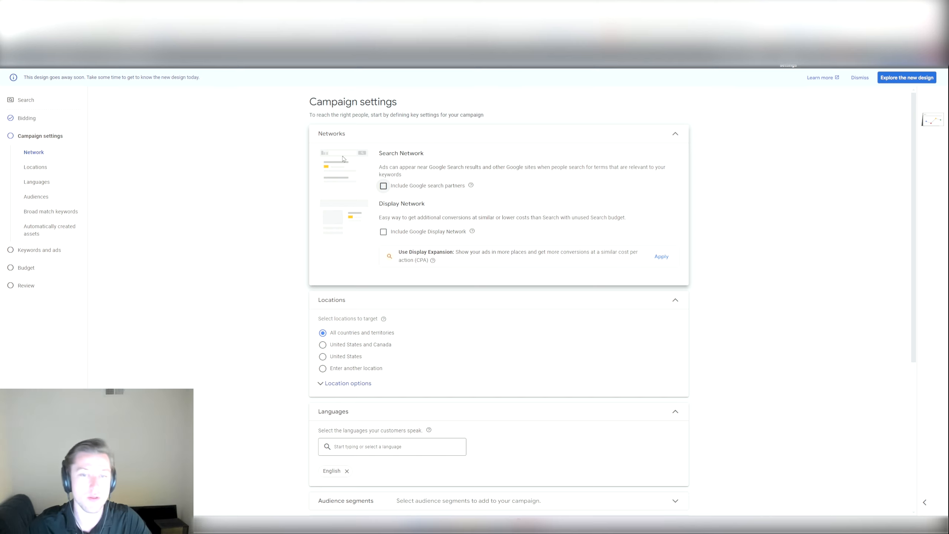
left_click(383, 185)
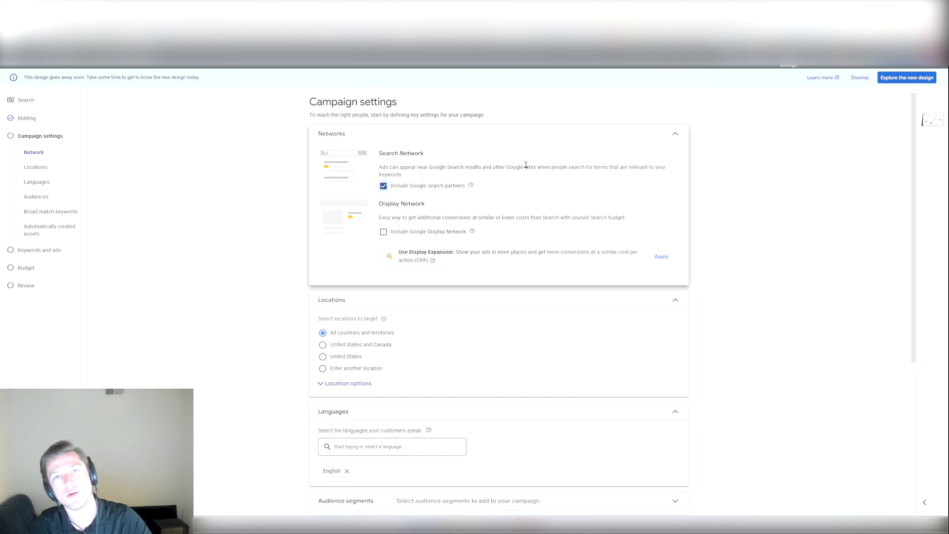
left_click(383, 185)
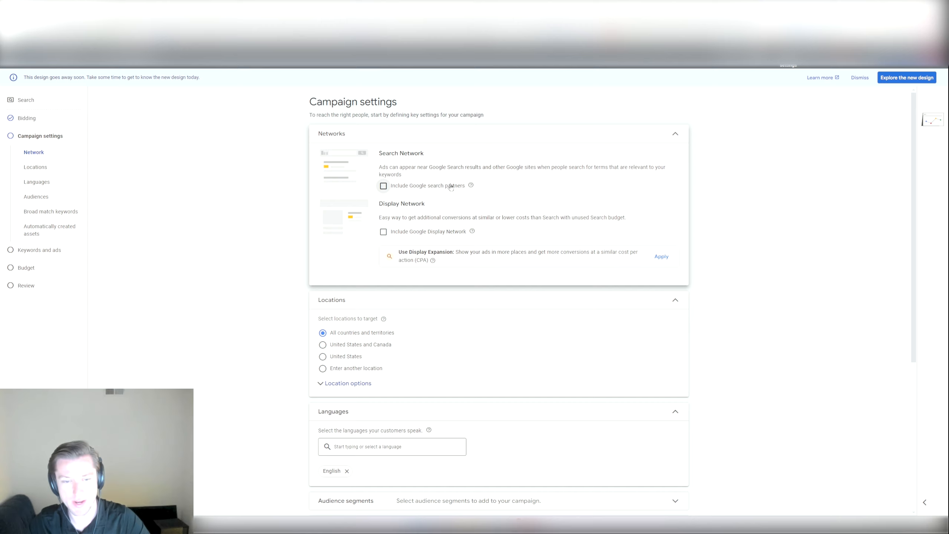
Target the United States and limit the location option to Presence: people in or regularly in the targeted locations
scroll(483, 247, "down", 3)
left_click(350, 272)
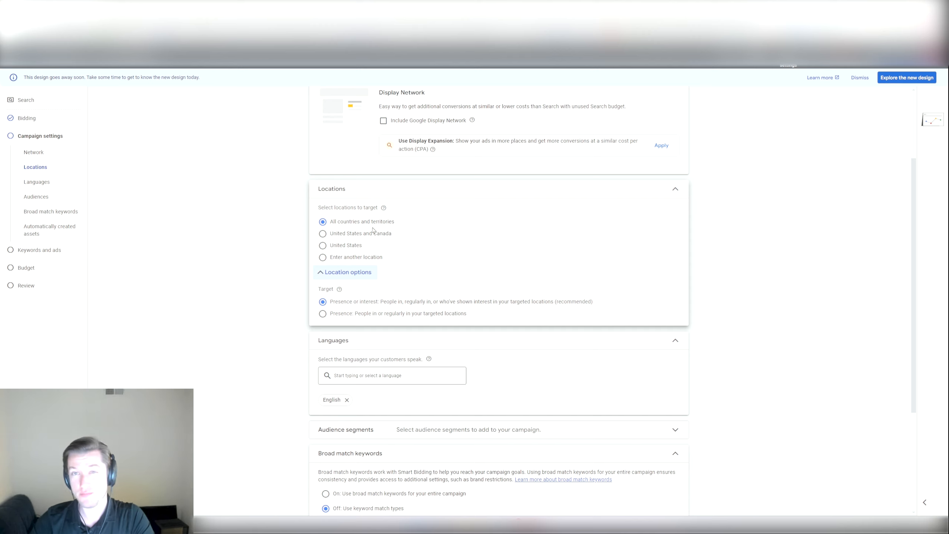
left_click(387, 247)
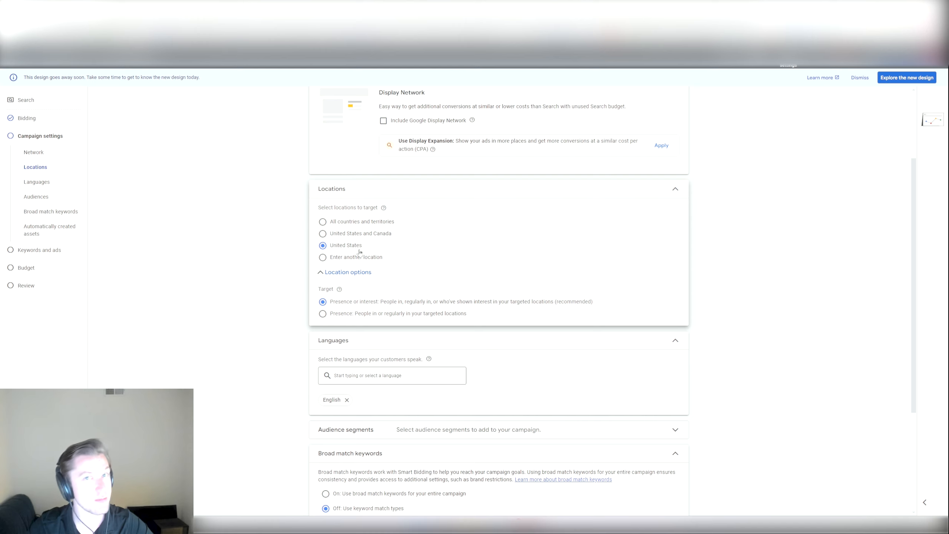
left_click(322, 313)
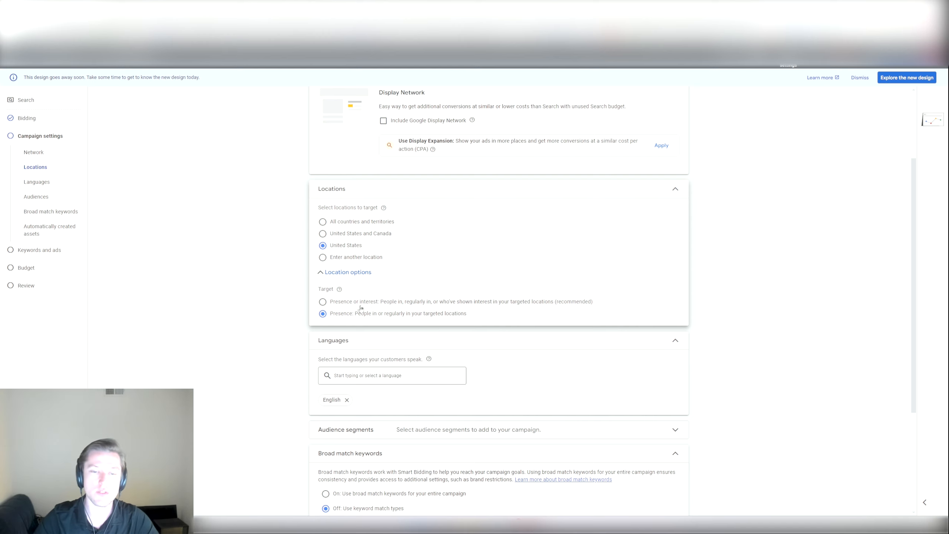
Remove English from the campaign languages so that all languages are targeted
scroll(485, 379, "down", 1)
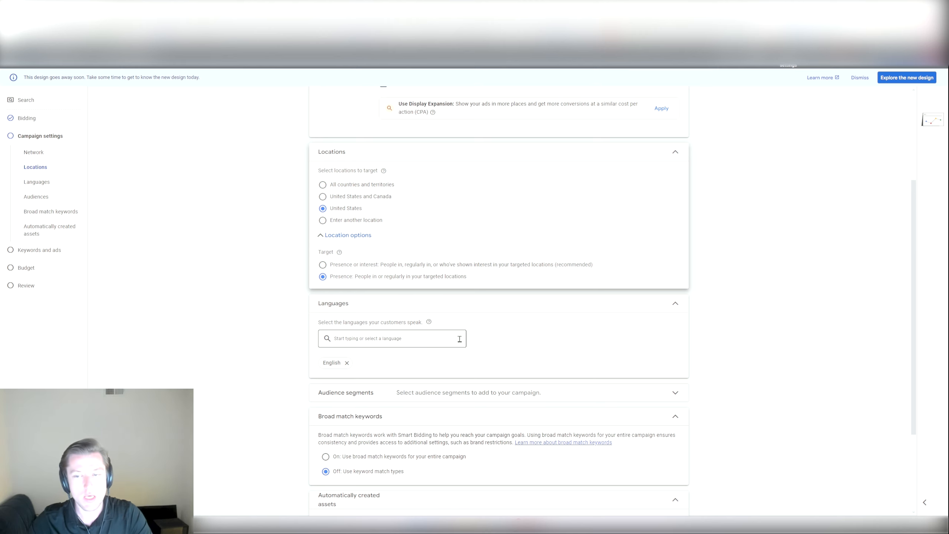
scroll(460, 339, "down", 2)
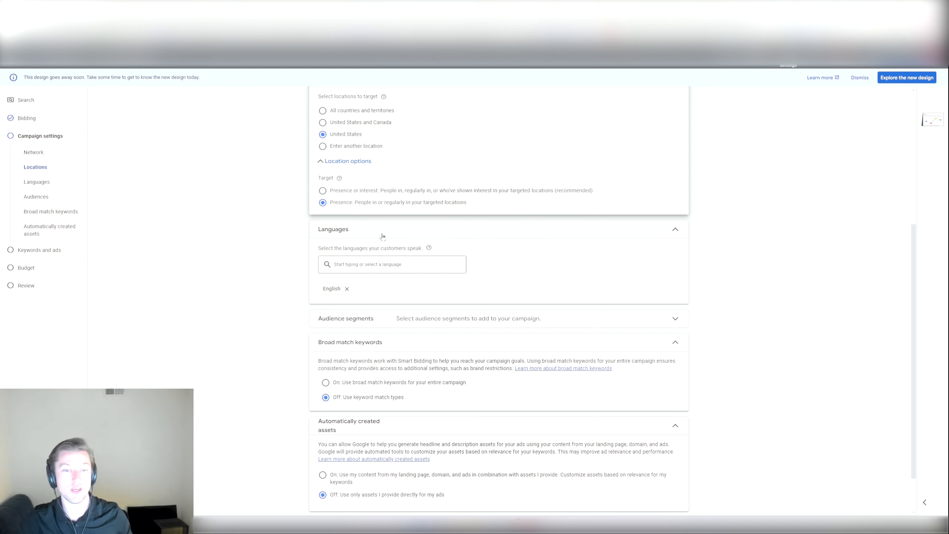
left_click(346, 288)
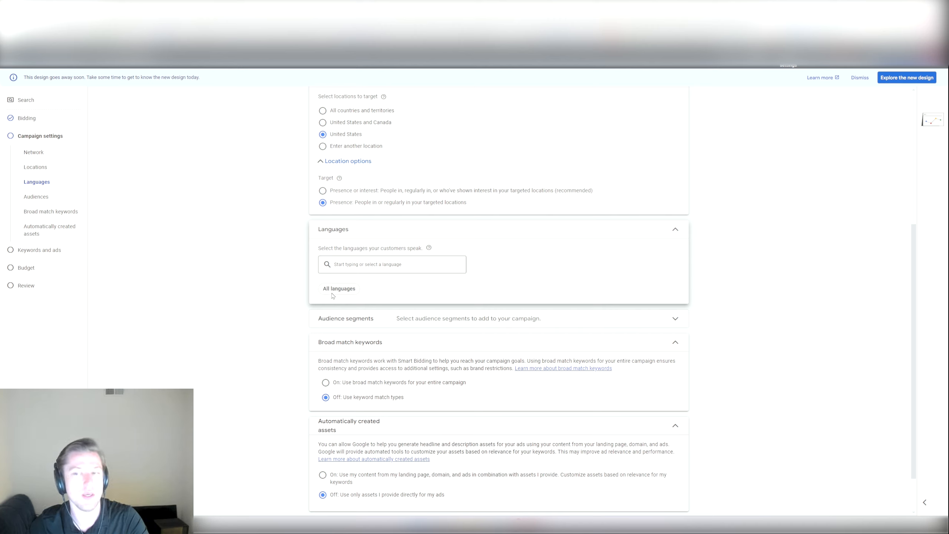
scroll(504, 278, "down", 2)
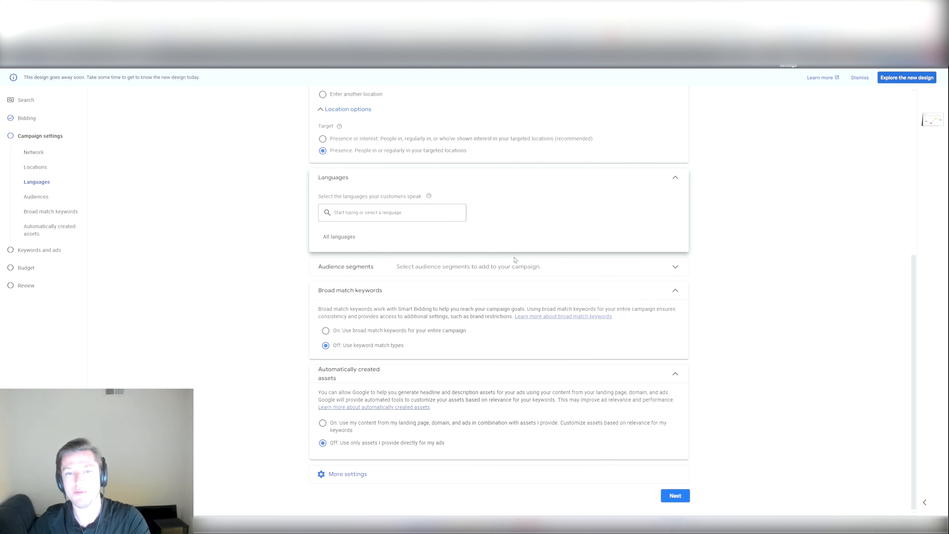
Inspect the audience segments options for the campaign and leave the section collapsed with no segments selected
left_click(629, 271)
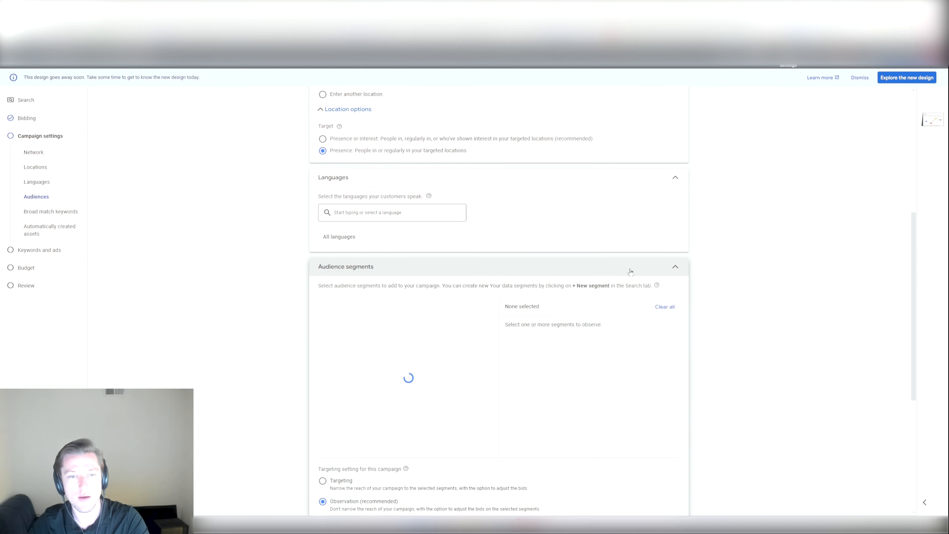
left_click(629, 272)
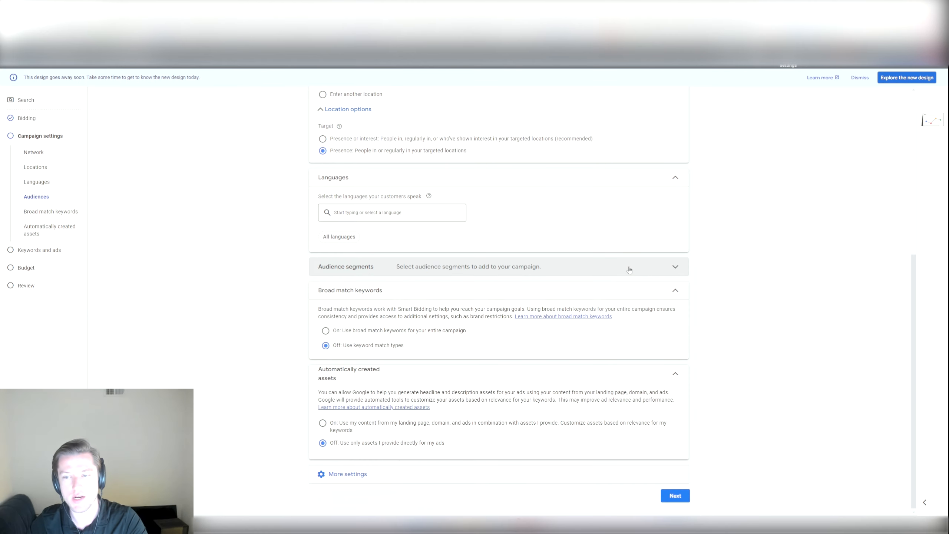
left_click(626, 268)
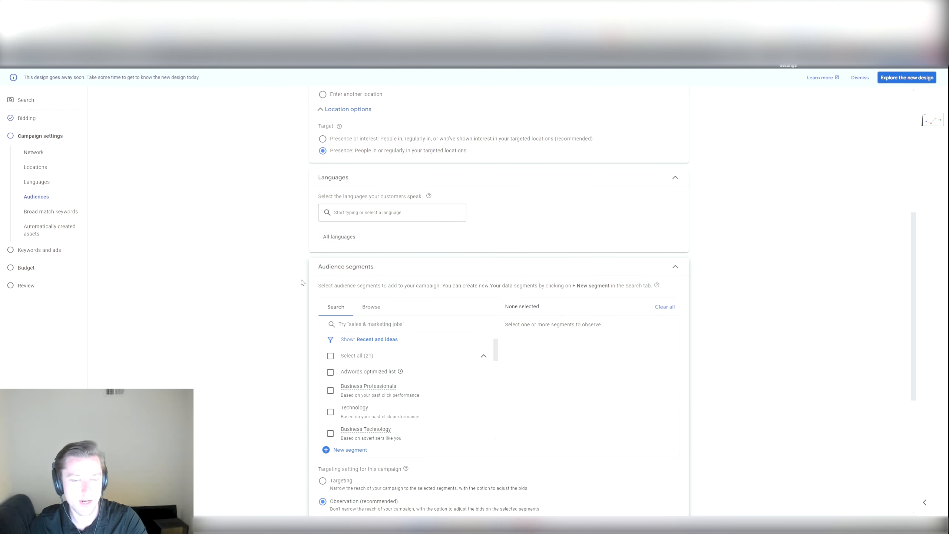
left_click(374, 272)
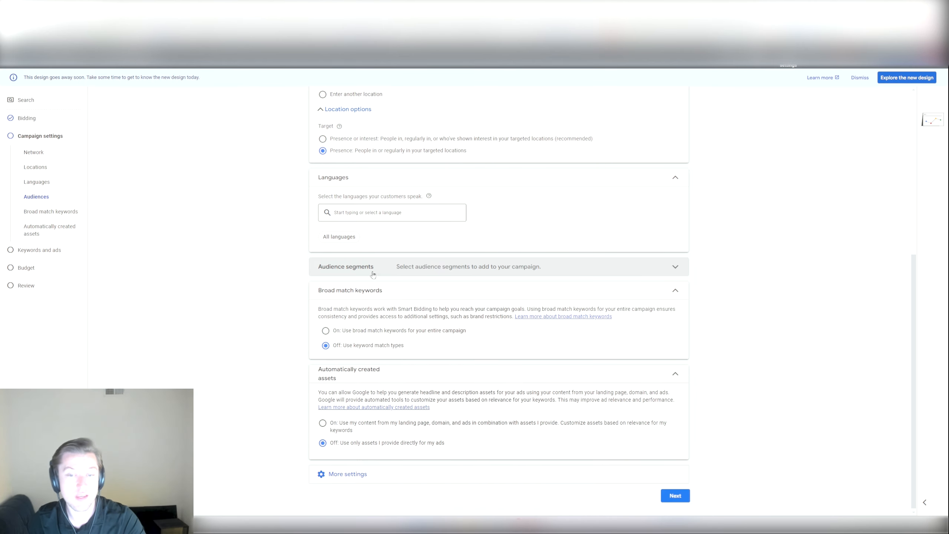
left_click(351, 268)
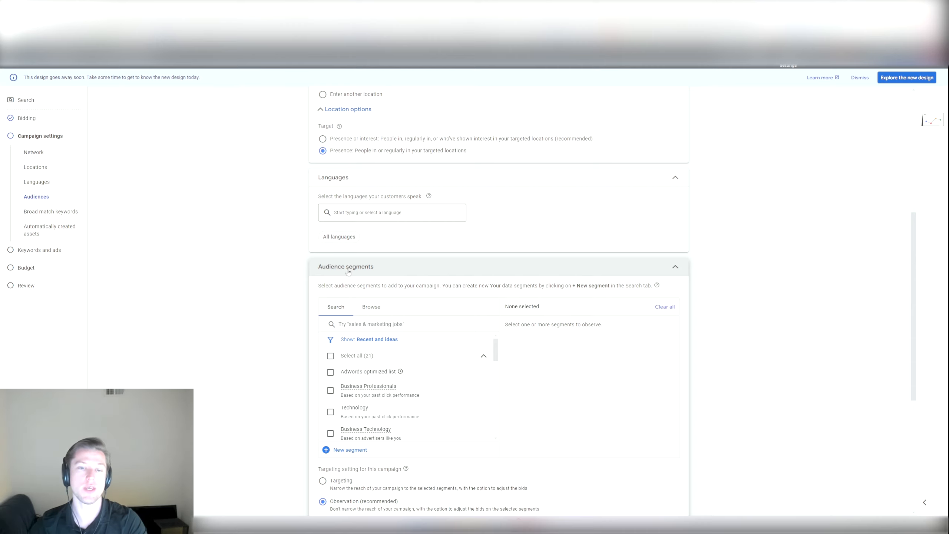
left_click(408, 273)
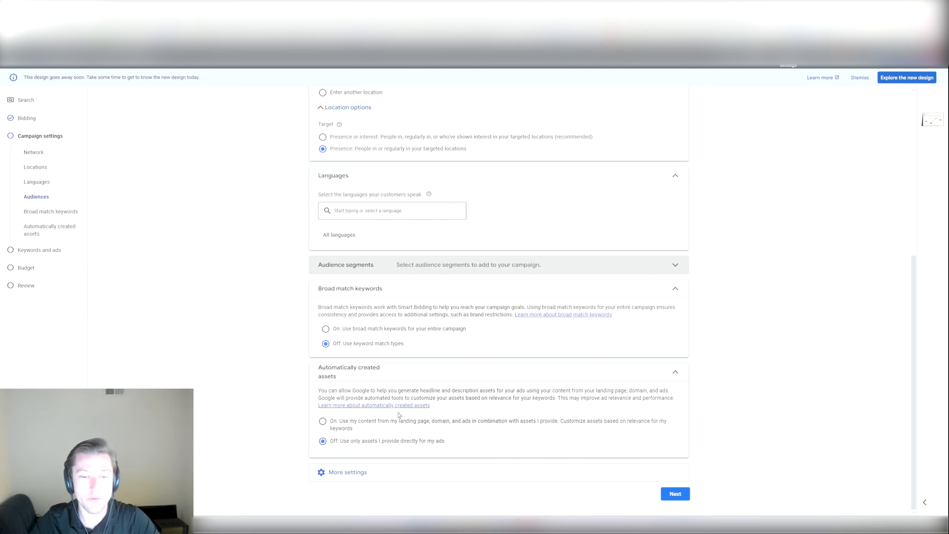
Reveal the additional campaign settings and open the ad rotation options
left_click(348, 475)
scroll(224, 374, "down", 3)
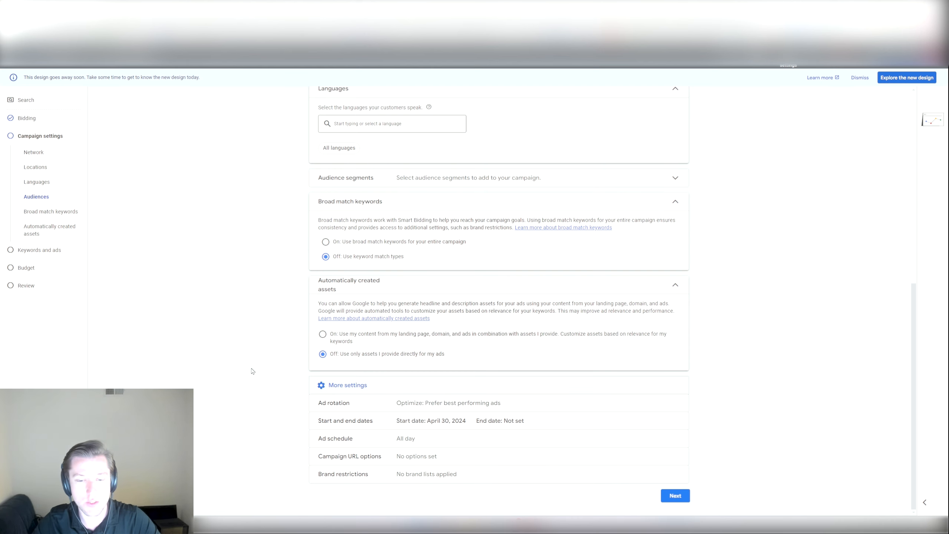
left_click(363, 404)
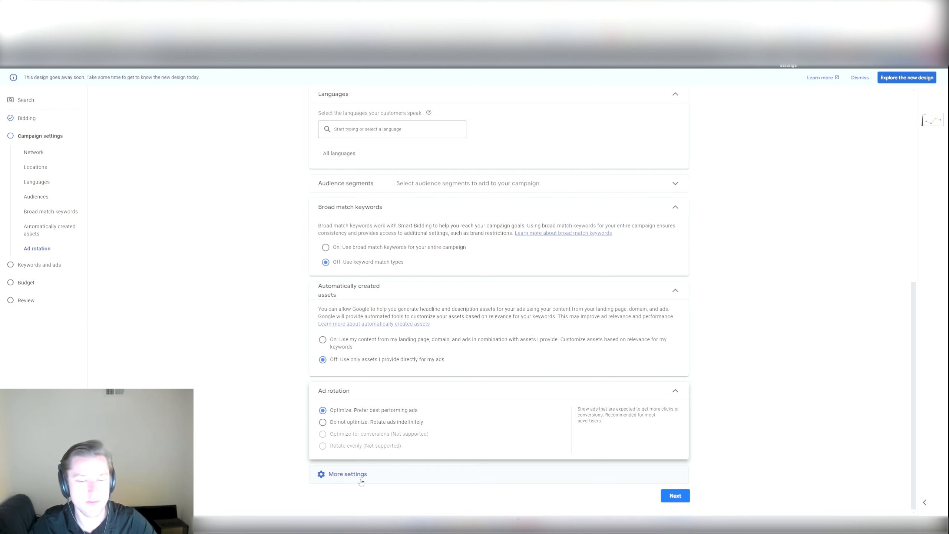
Open the campaign's start and end date settings and list the remaining additional settings
left_click(347, 474)
scroll(281, 385, "down", 2)
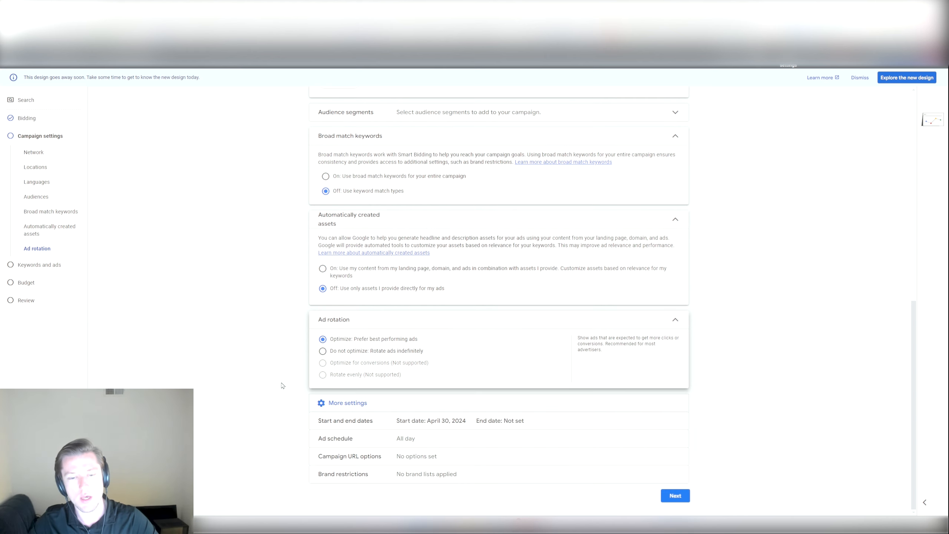
left_click(372, 421)
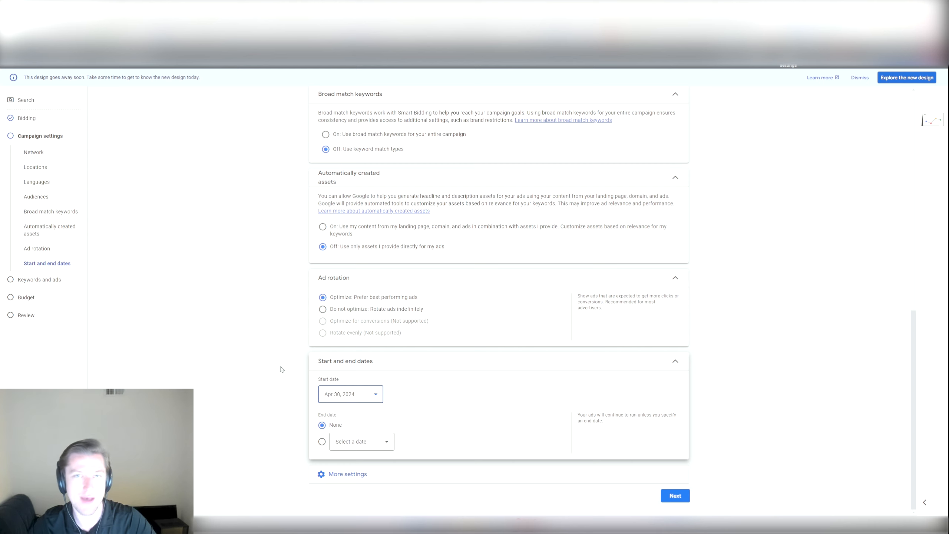
left_click(347, 473)
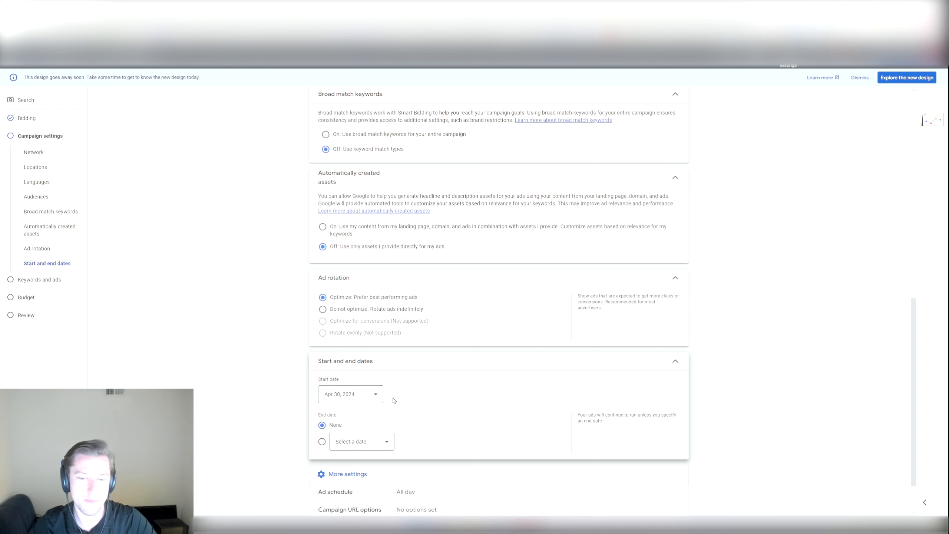
scroll(265, 377, "down", 2)
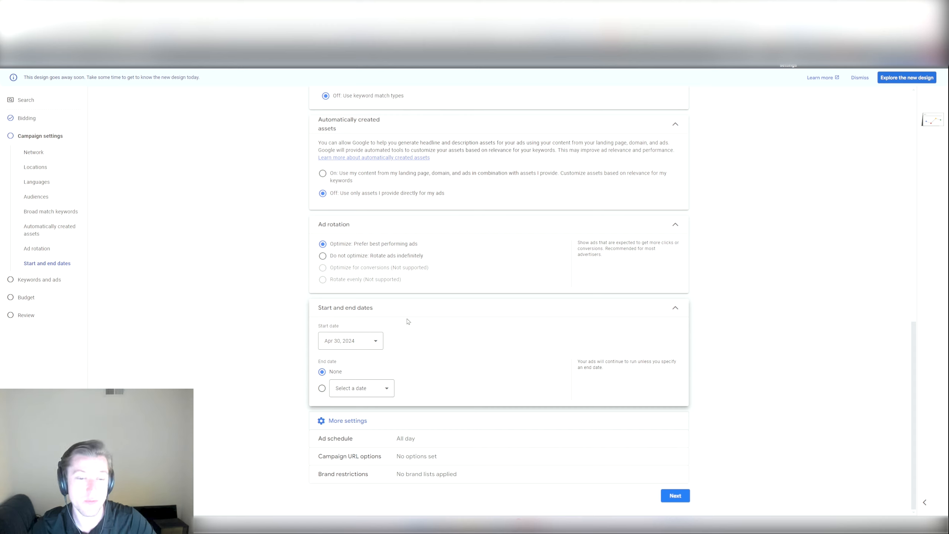
Try a campaign end date of May 31, 2024, and revert the end date to None
left_click(326, 389)
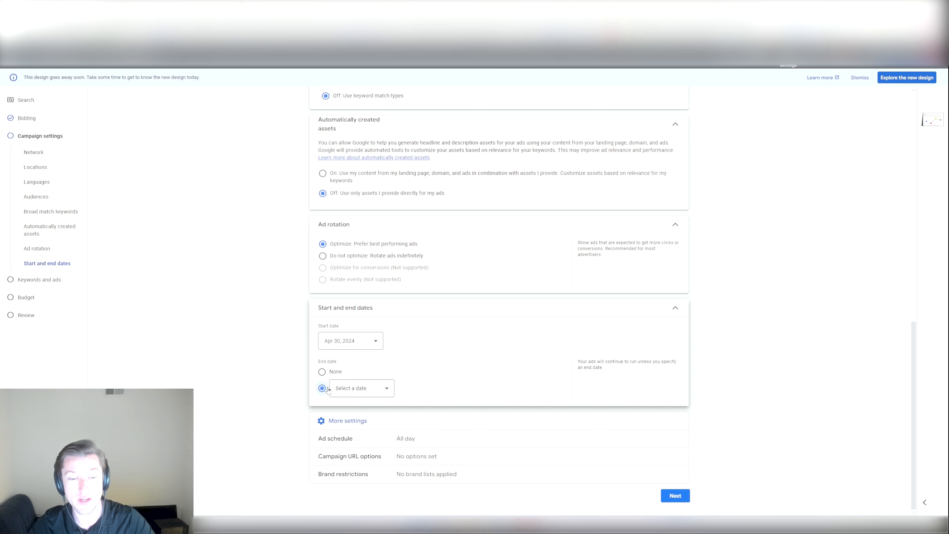
left_click(339, 388)
left_click(360, 385)
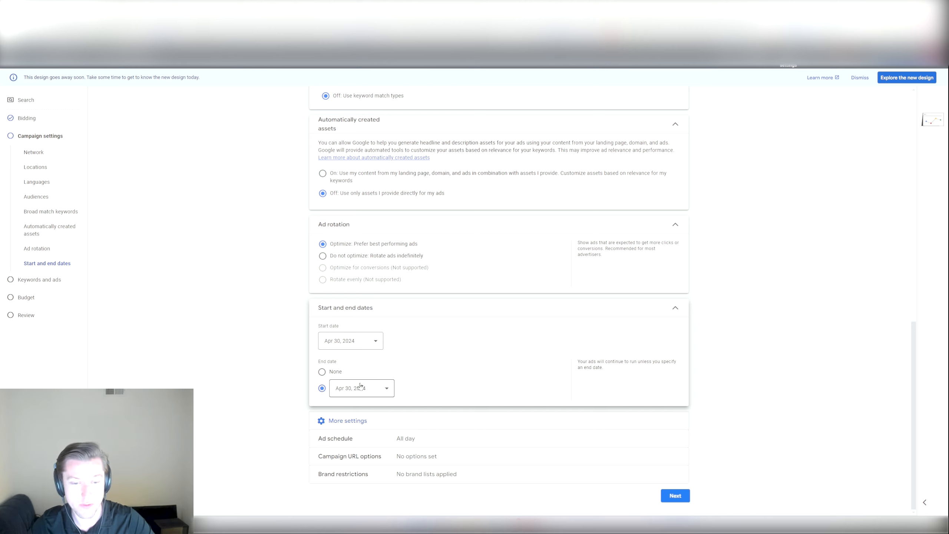
left_click(361, 385)
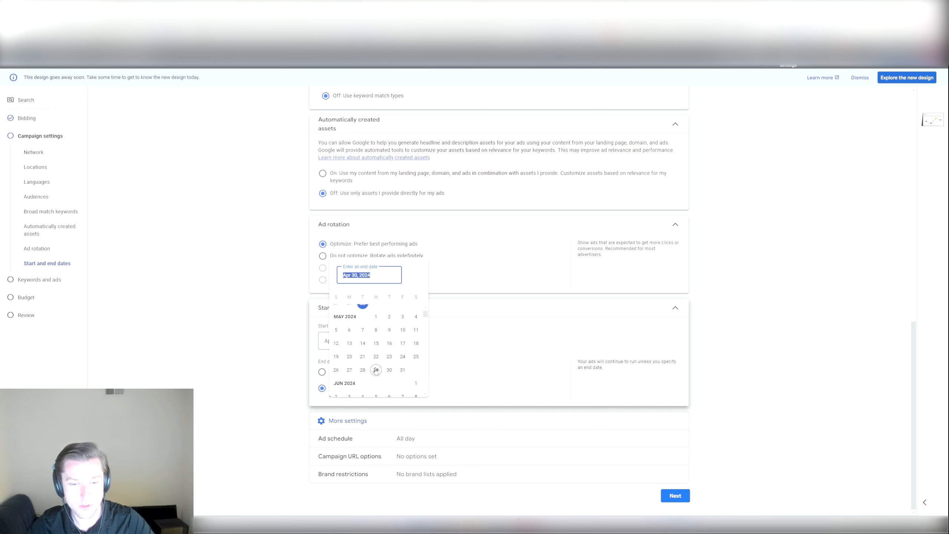
left_click(402, 370)
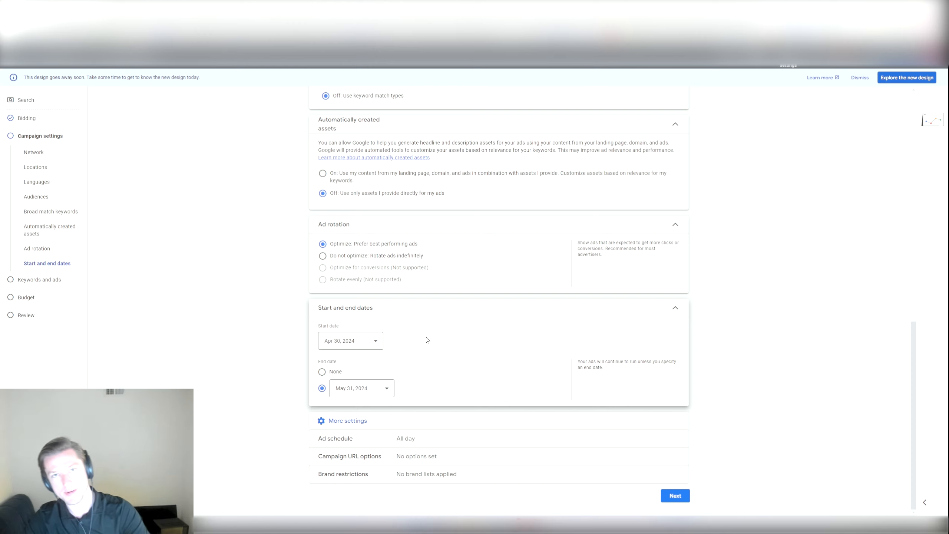
left_click(322, 371)
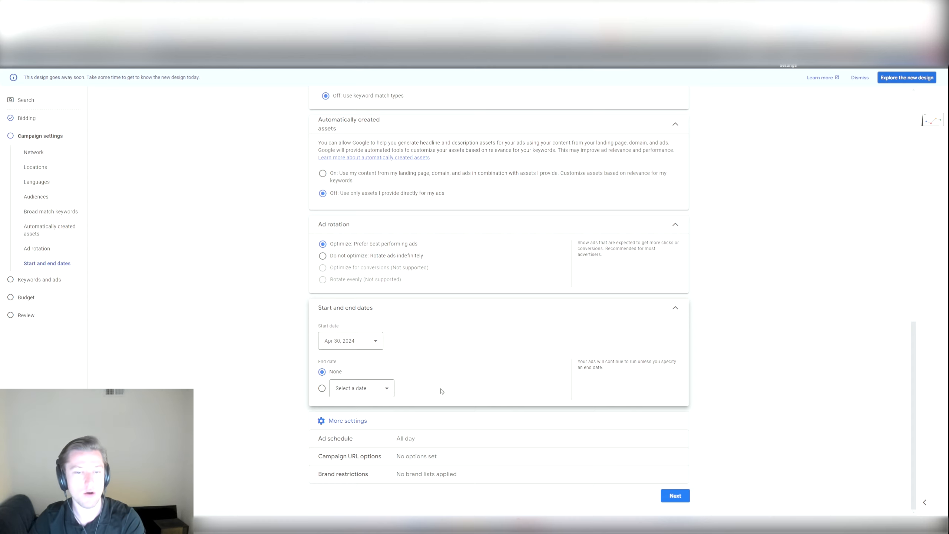
Open the ad schedule settings and check which account time zone the schedule is based on
left_click(373, 440)
scroll(716, 386, "down", 2)
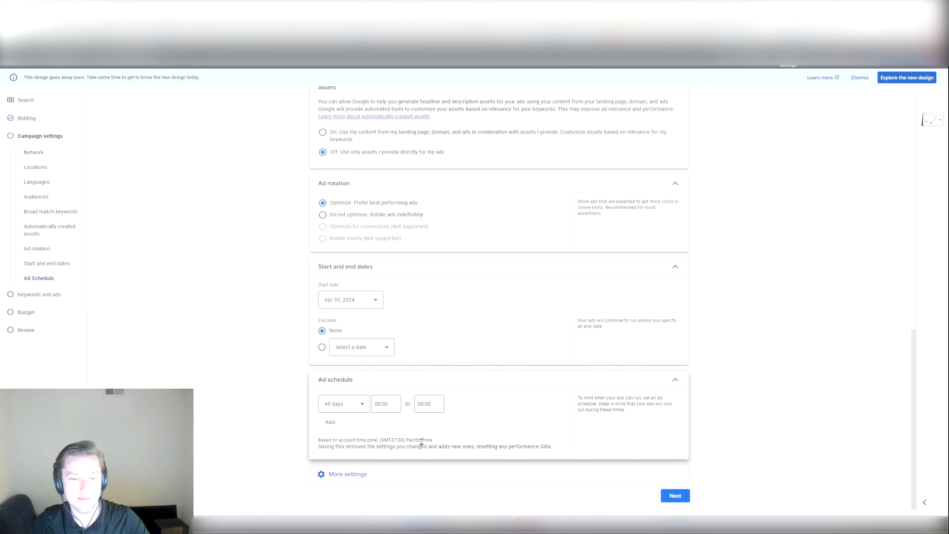
left_click_drag(434, 440, 318, 440)
left_click(436, 444)
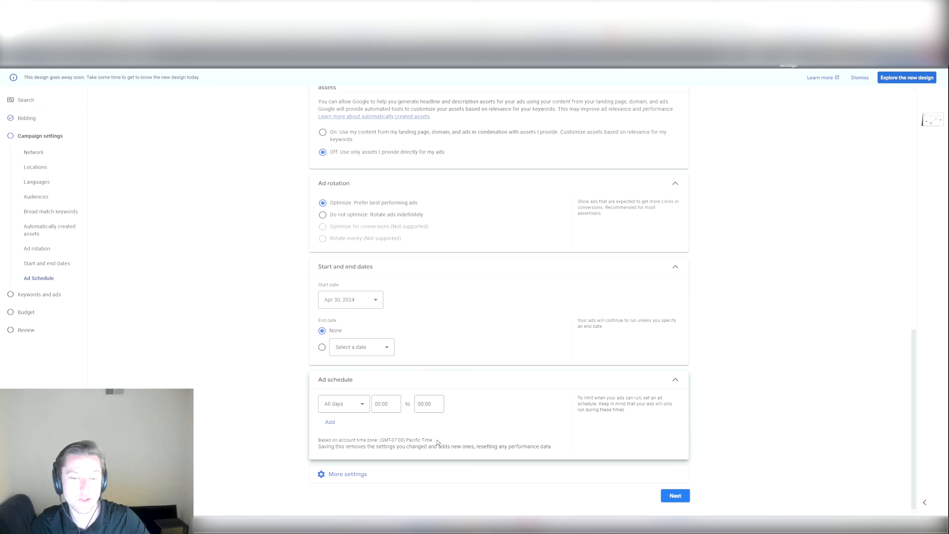
left_click_drag(437, 442, 381, 441)
left_click(451, 440)
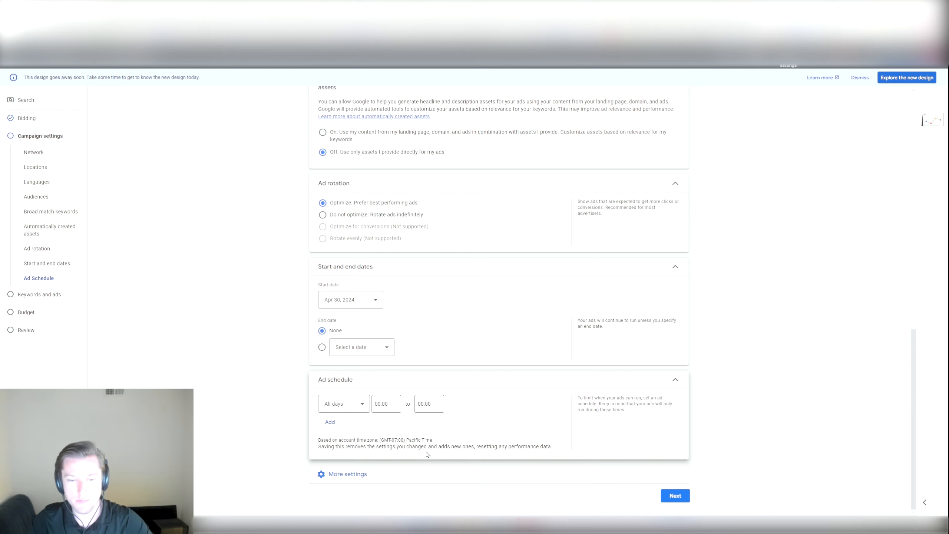
Open the campaign URL options and look over the tracking template, final URL suffix and custom parameter fields
left_click(389, 471)
scroll(470, 435, "down", 1)
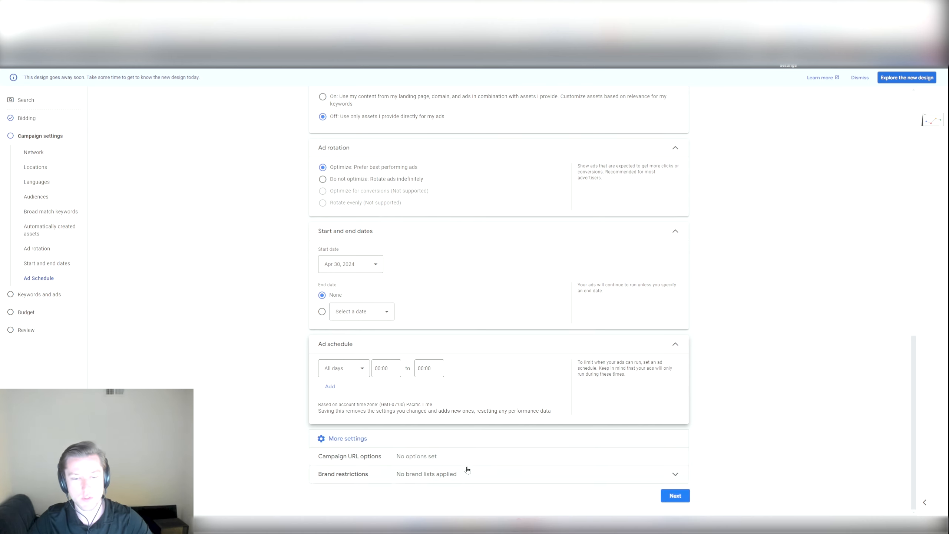
left_click(462, 452)
scroll(439, 398, "down", 4)
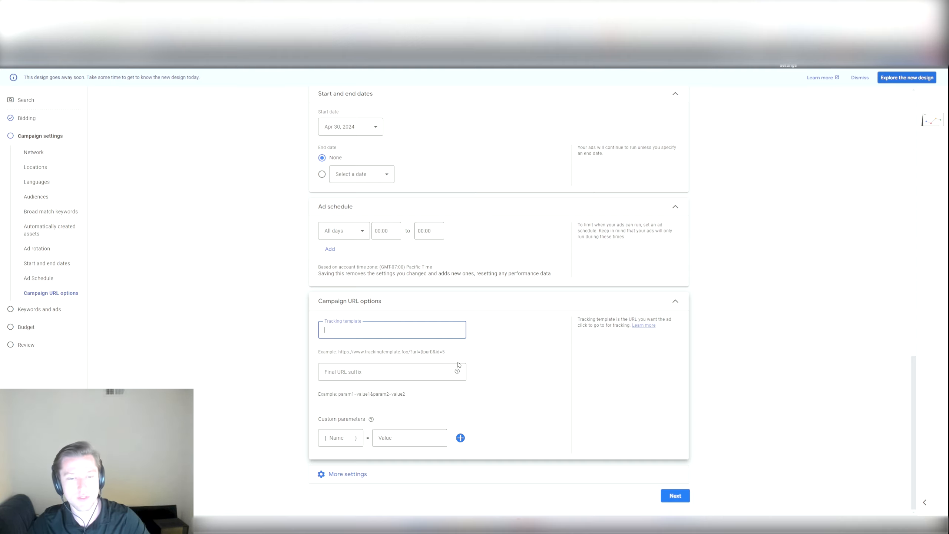
left_click(509, 373)
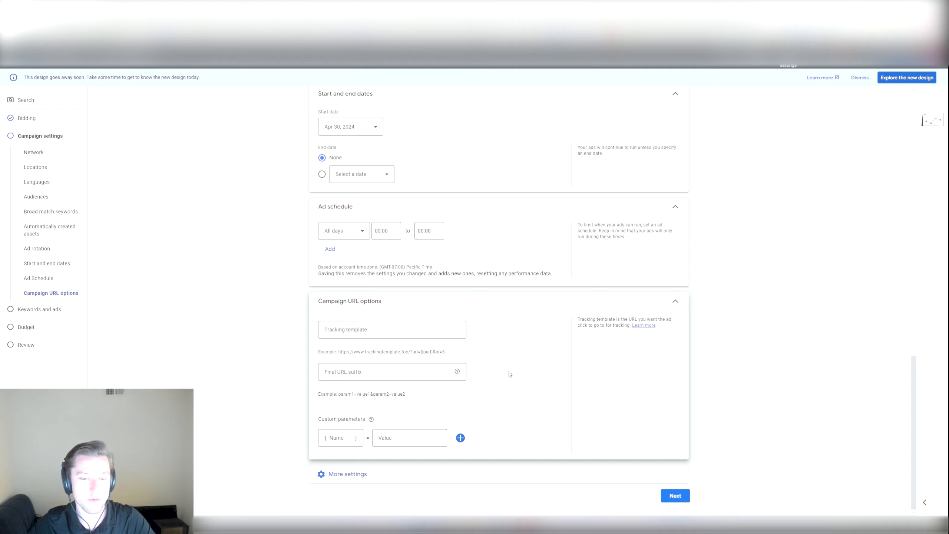
View the brand restrictions setting and proceed from the campaign settings to keywords and ads
left_click(393, 472)
left_click(465, 484)
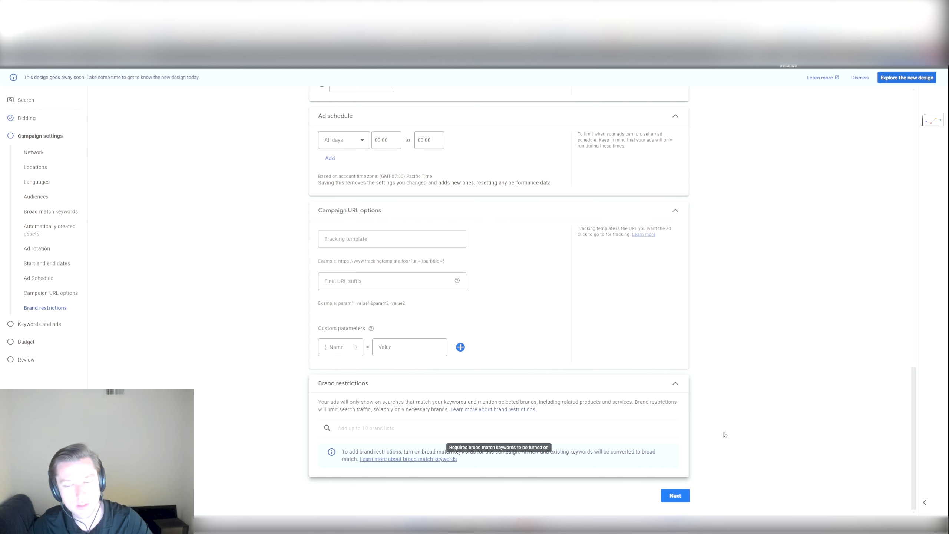
left_click(684, 496)
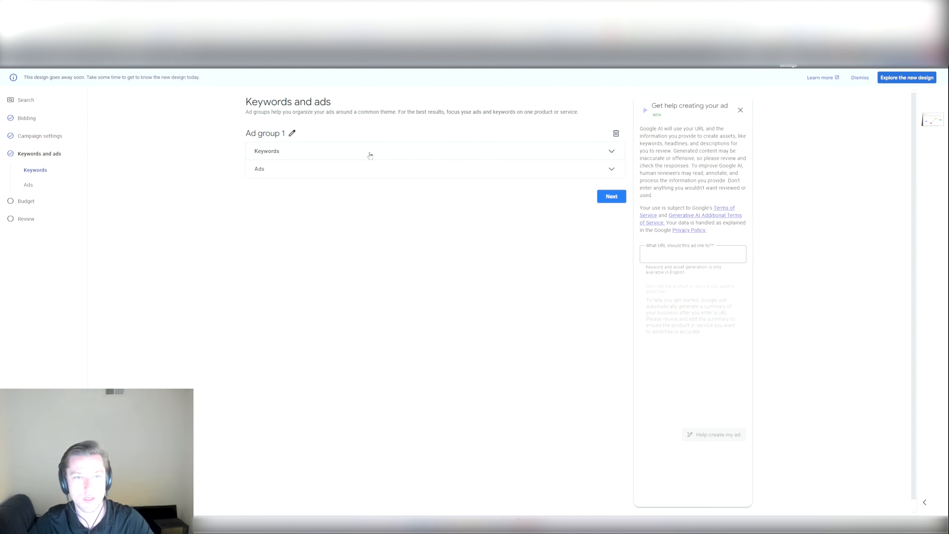
Decline the AI ad suggestions in favour of creating the ad yourself, and look over the keyword and ad form
left_click(369, 153)
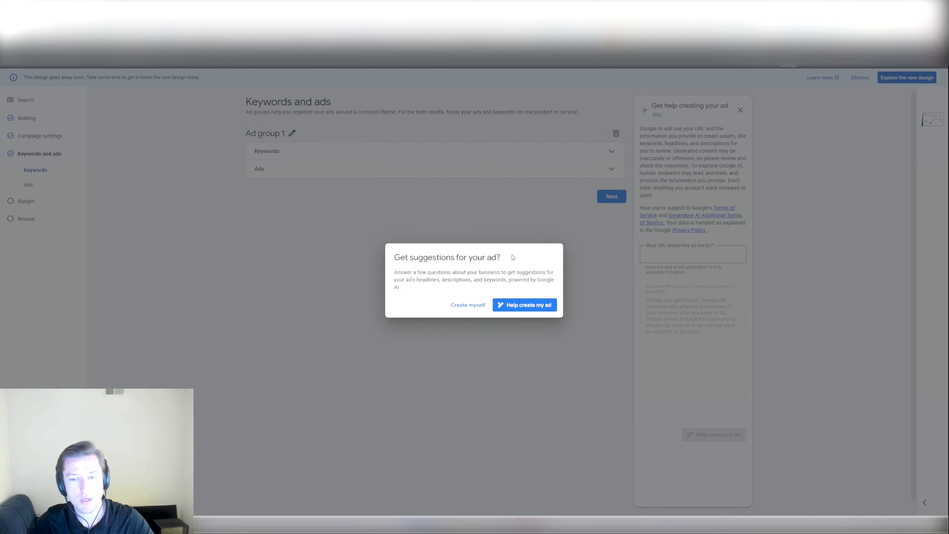
left_click(465, 305)
scroll(319, 200, "down", 5)
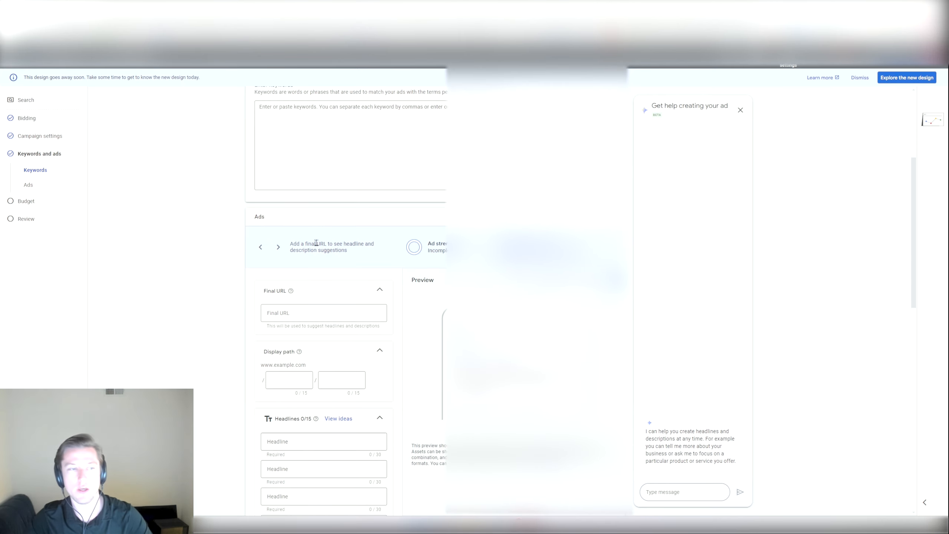
scroll(316, 243, "up", 5)
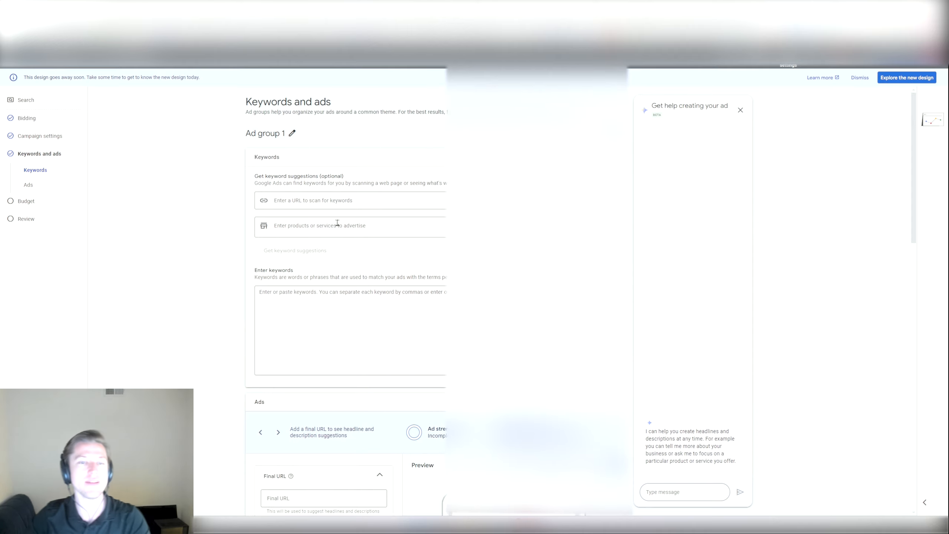
Add empty headline fields to the ad up to the maximum of 15
scroll(383, 363, "down", 4)
scroll(382, 362, "down", 3)
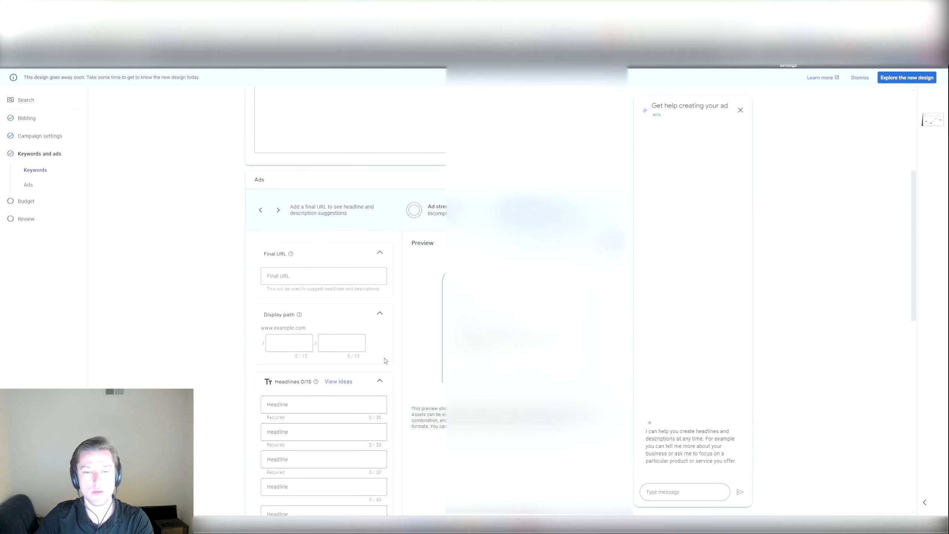
scroll(314, 239, "down", 7)
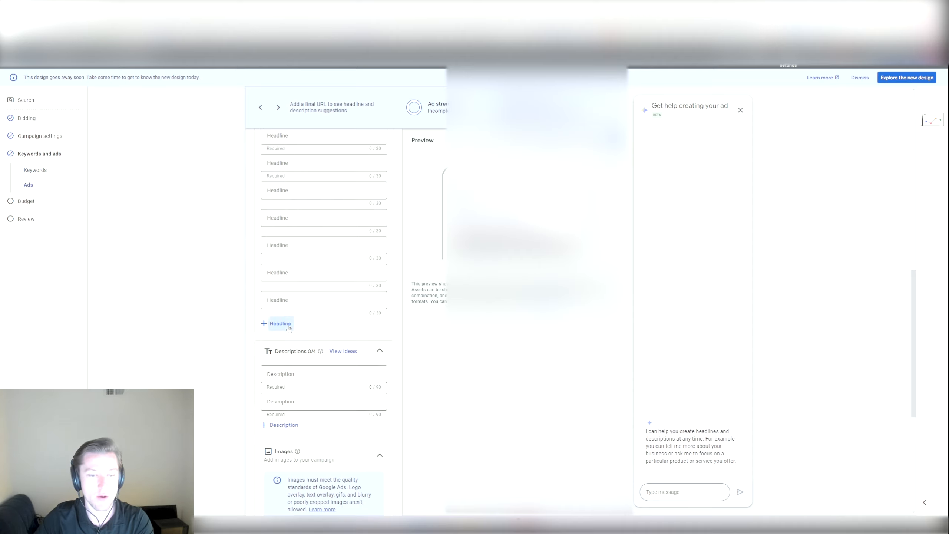
left_click(278, 323)
left_click(279, 351)
left_click(278, 378)
left_click(278, 406)
left_click(279, 433)
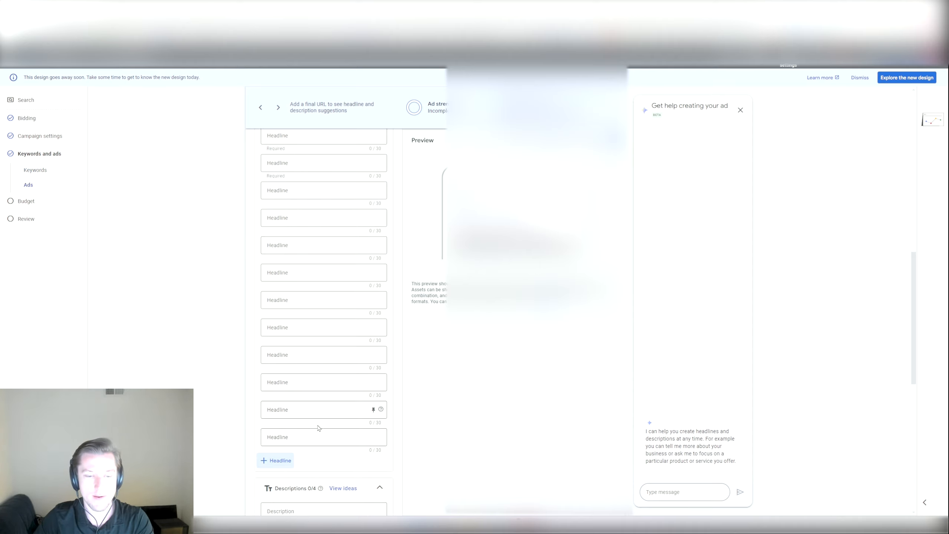
left_click(277, 460)
scroll(284, 430, "down", 4)
left_click(283, 318)
left_click(280, 339)
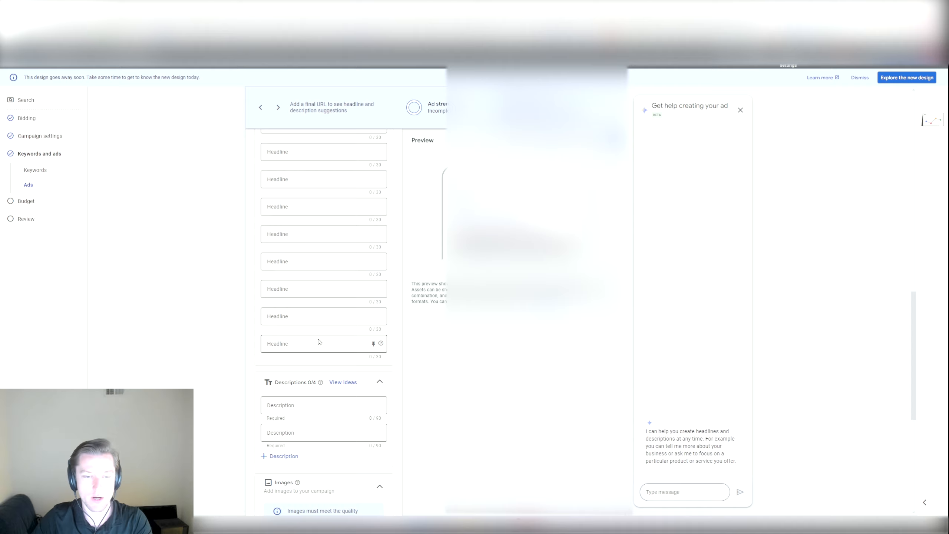
Add two more empty description fields to the ad, for four in total
left_click(281, 456)
left_click(282, 482)
scroll(284, 467, "down", 7)
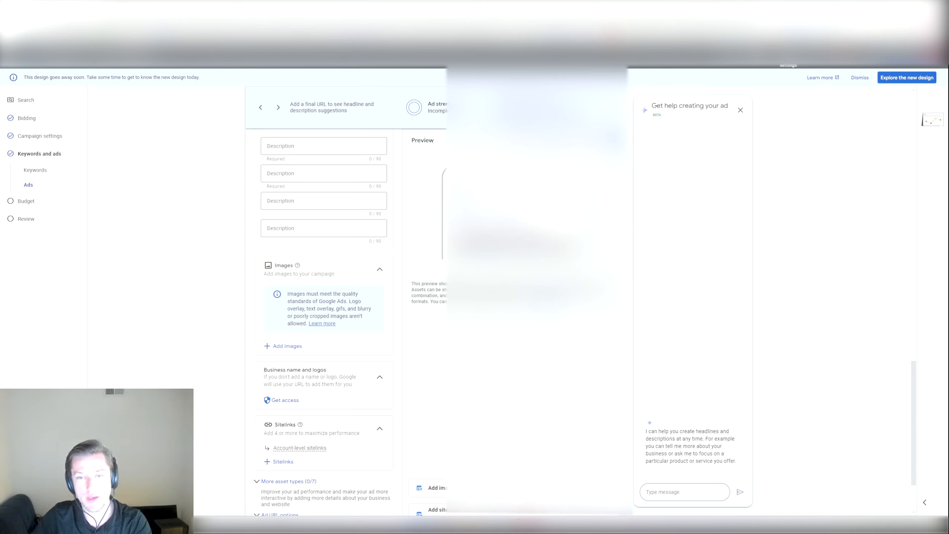
scroll(417, 243, "up", 7)
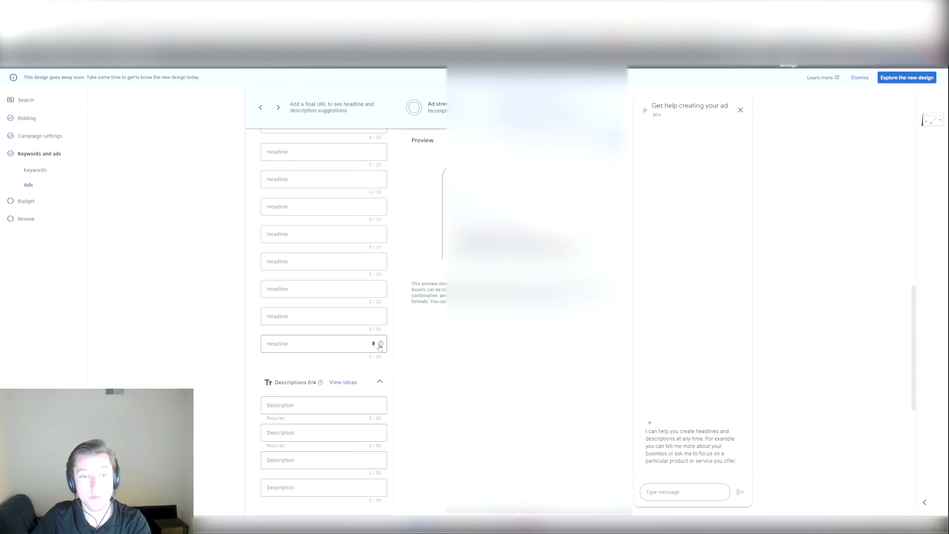
scroll(418, 332, "up", 12)
scroll(418, 335, "up", 4)
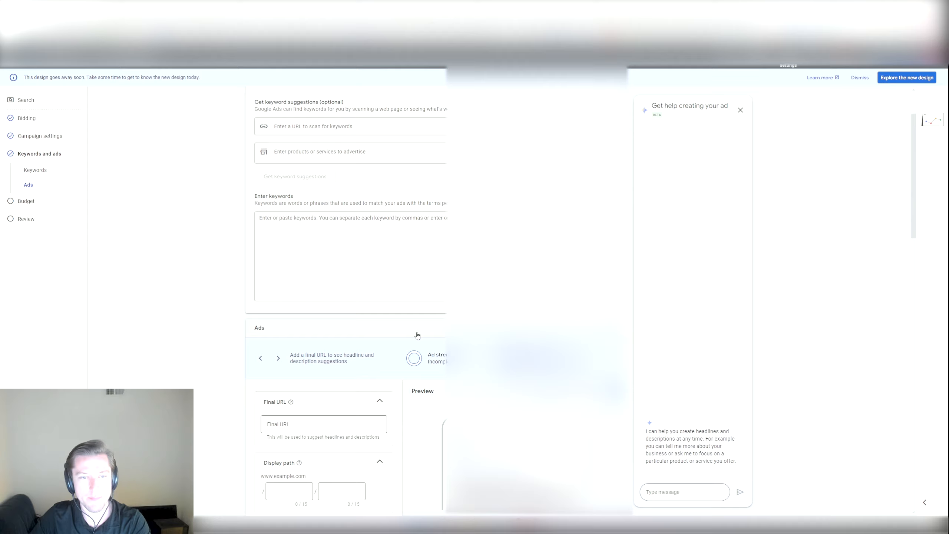
Dismiss the ad creation assistant and proceed to the budget stage, leaving the keywords and ad fields empty
left_click(322, 263)
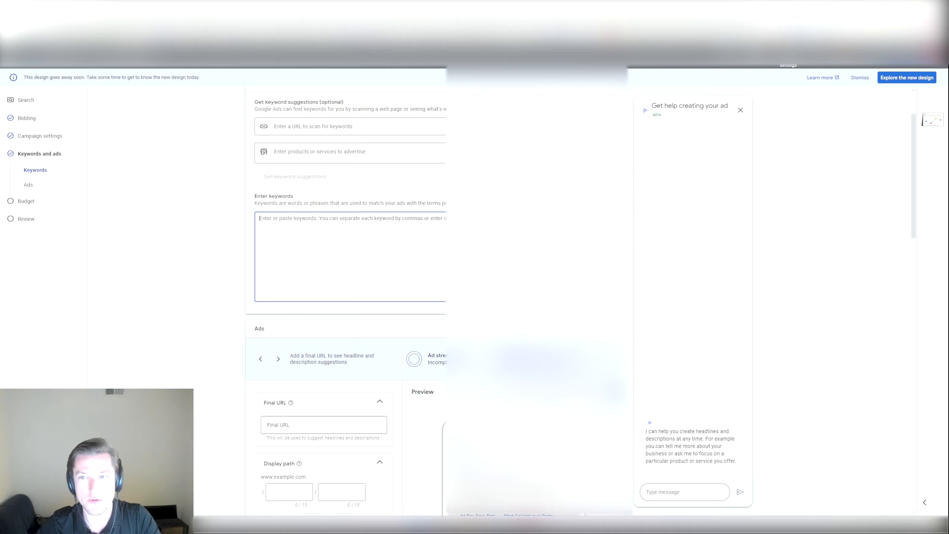
left_click(740, 111)
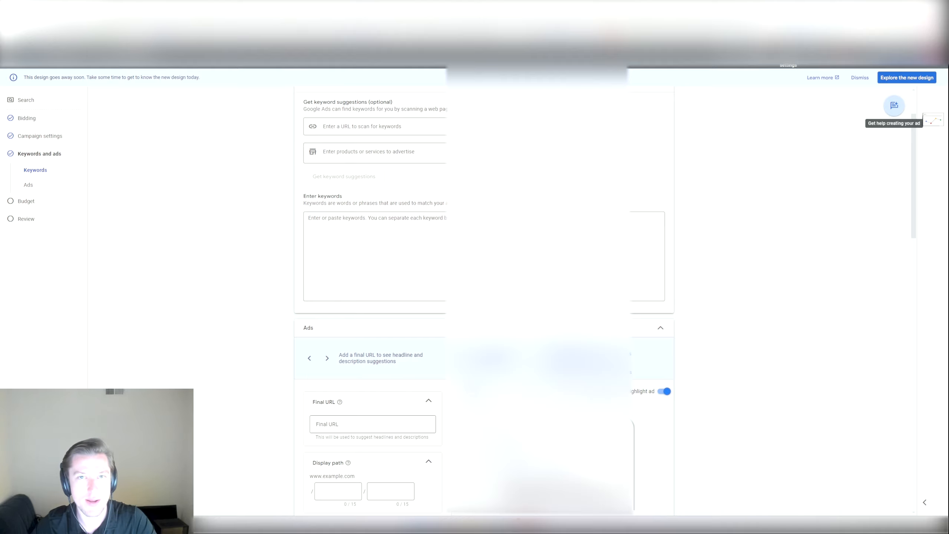
scroll(605, 302, "down", 9)
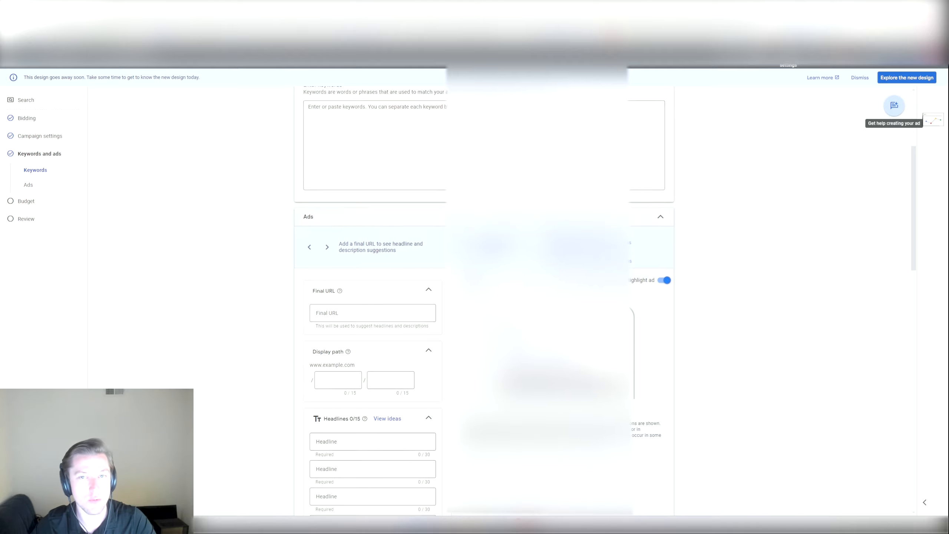
scroll(650, 486, "down", 15)
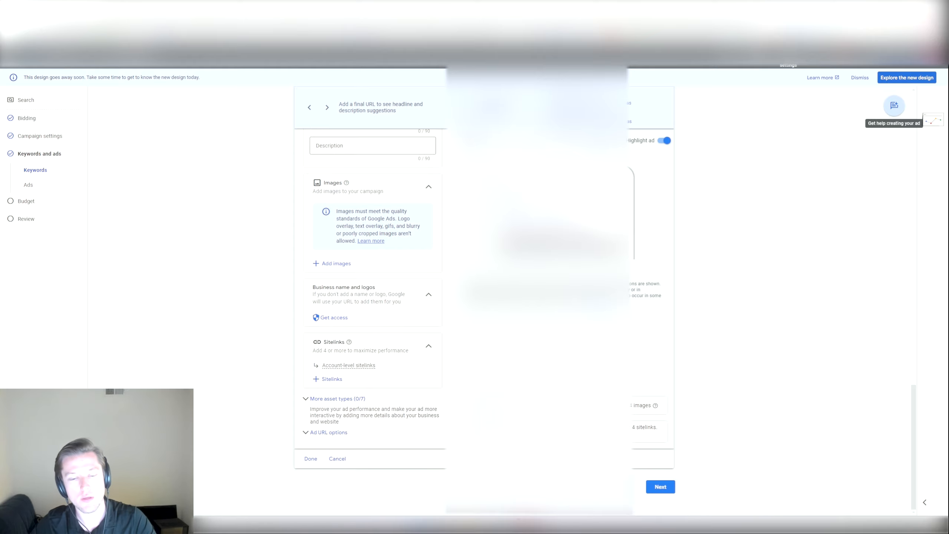
left_click(660, 486)
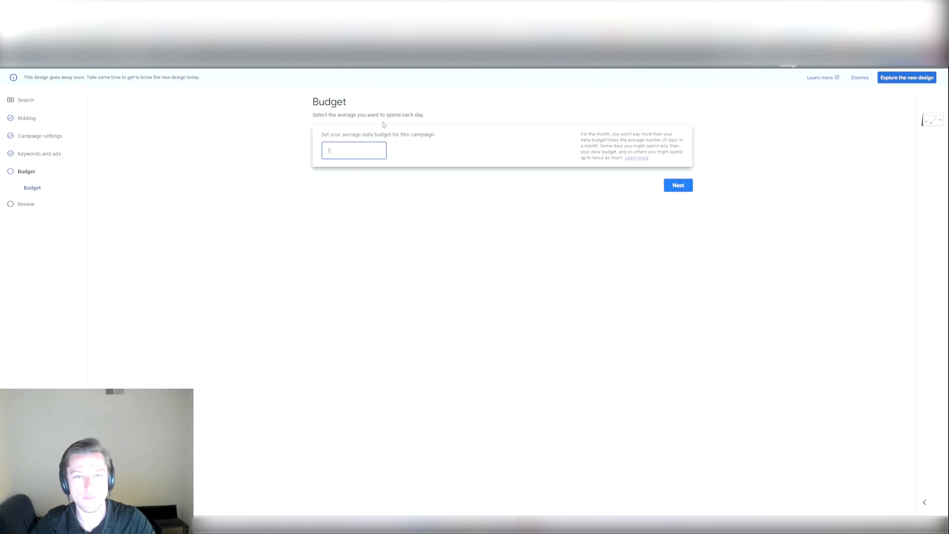
Set the campaign's average daily budget to $100
left_click(355, 149)
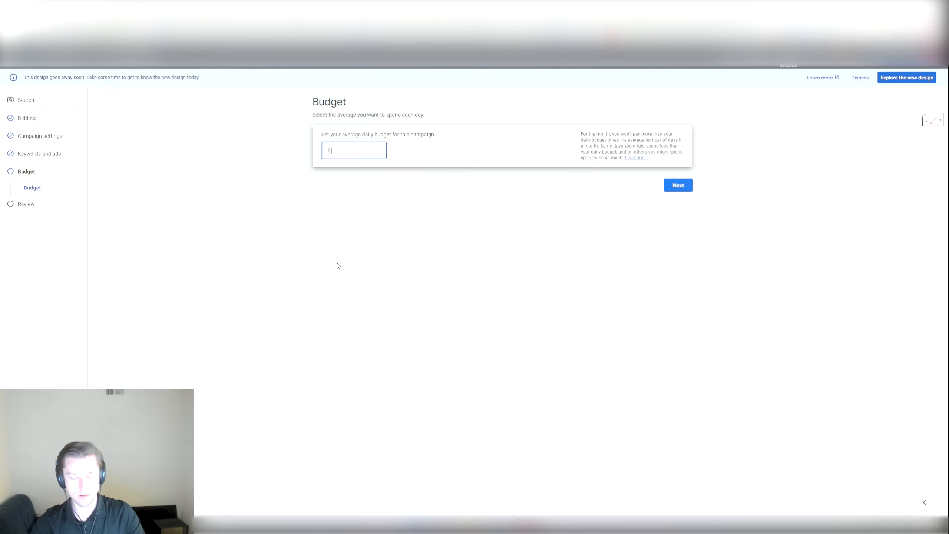
type("5")
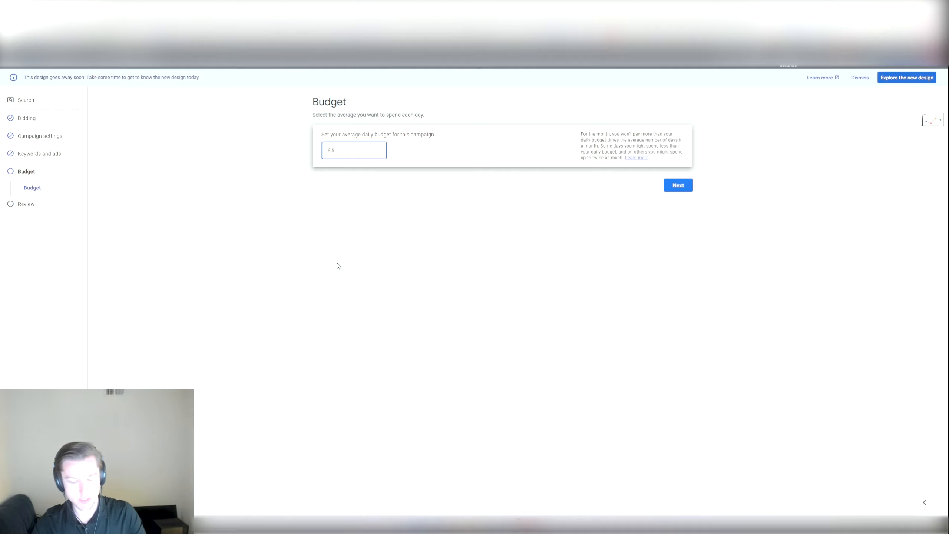
type("01000")
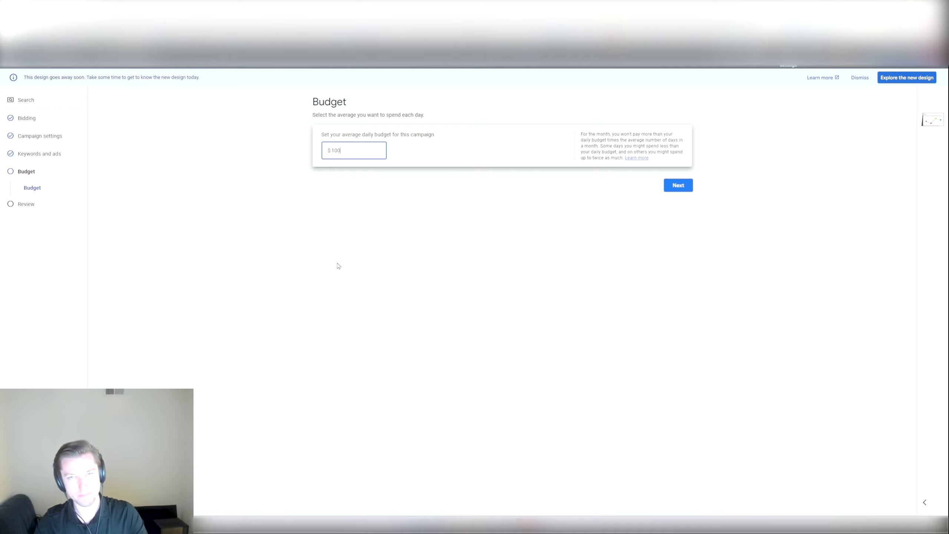